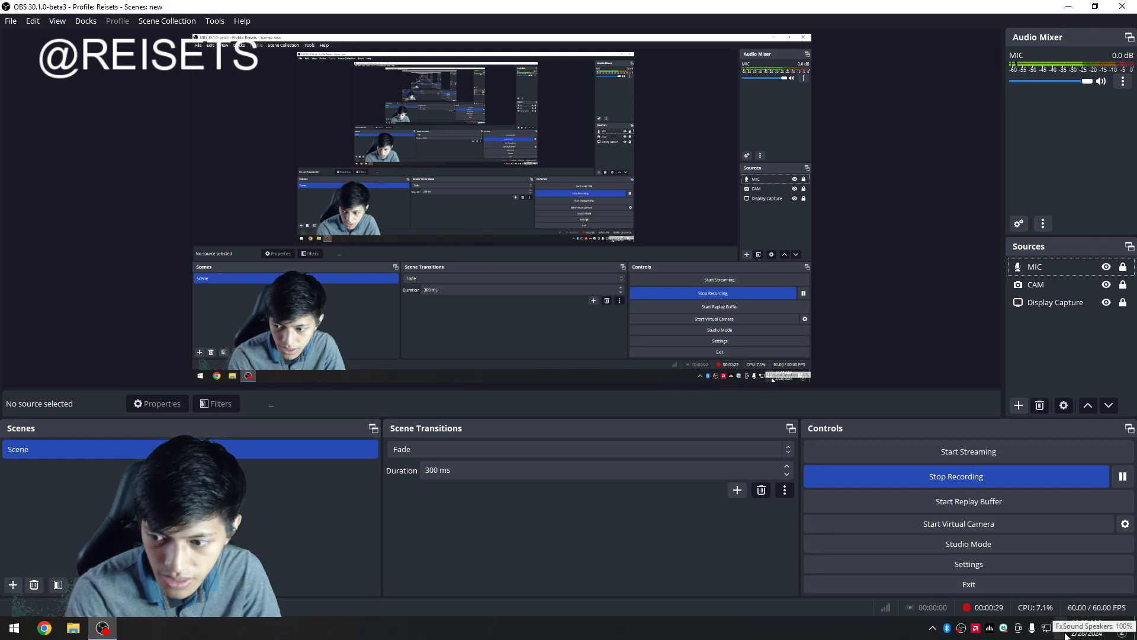
# Open the Windows Sound settings and switch to the Recording devices tab.
pyautogui.rightClick(1065, 635)
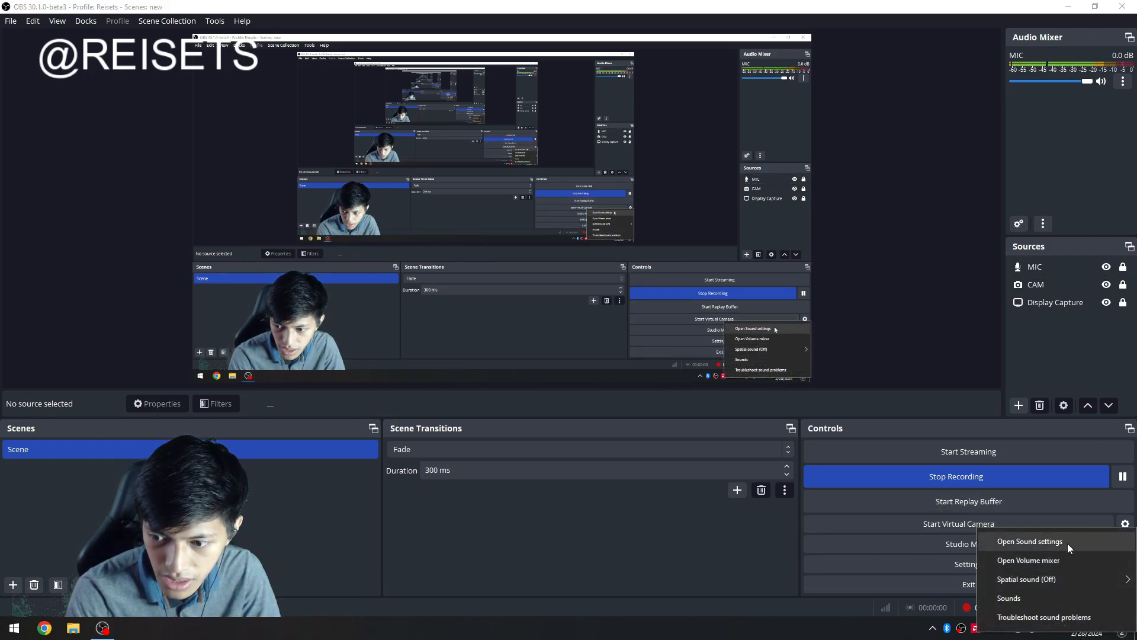
pyautogui.click(1064, 601)
pyautogui.moveTo(173, 48); pyautogui.dragTo(809, 223)
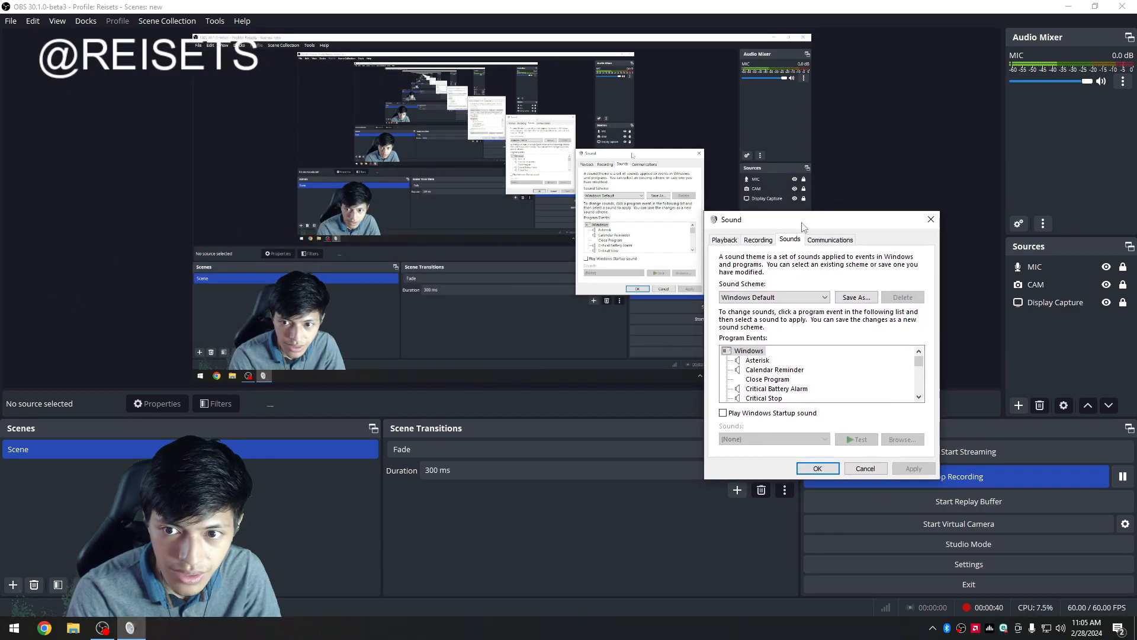
pyautogui.click(758, 239)
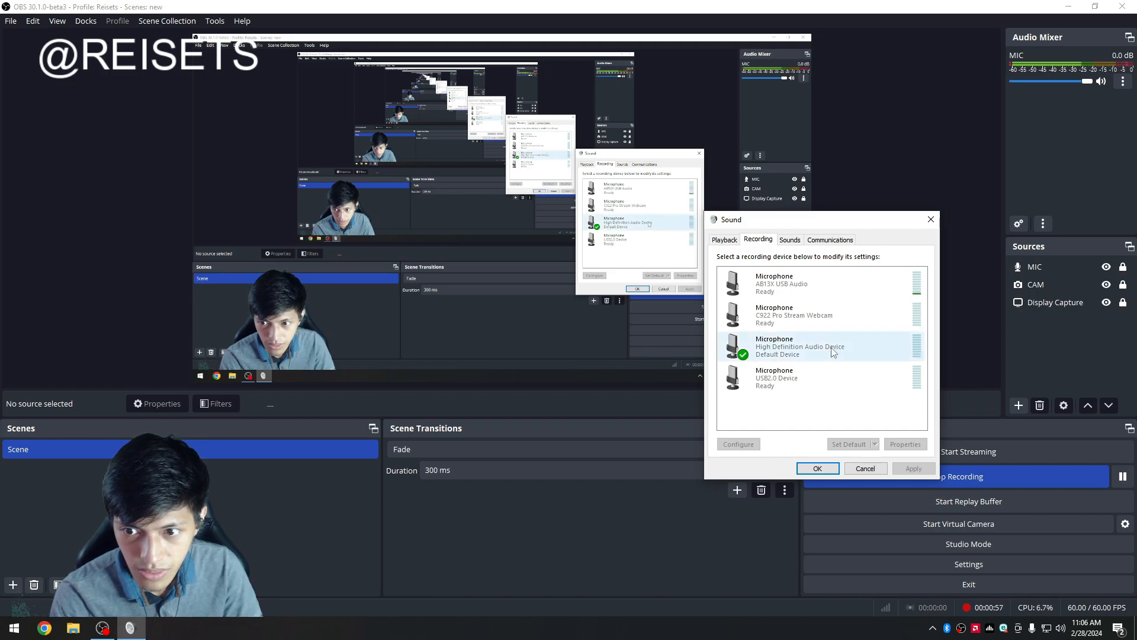
# Open the properties of the High Definition Audio Device microphone.
pyautogui.rightClick(793, 347)
pyautogui.click(772, 400)
pyautogui.rightClick(777, 340)
pyautogui.click(817, 422)
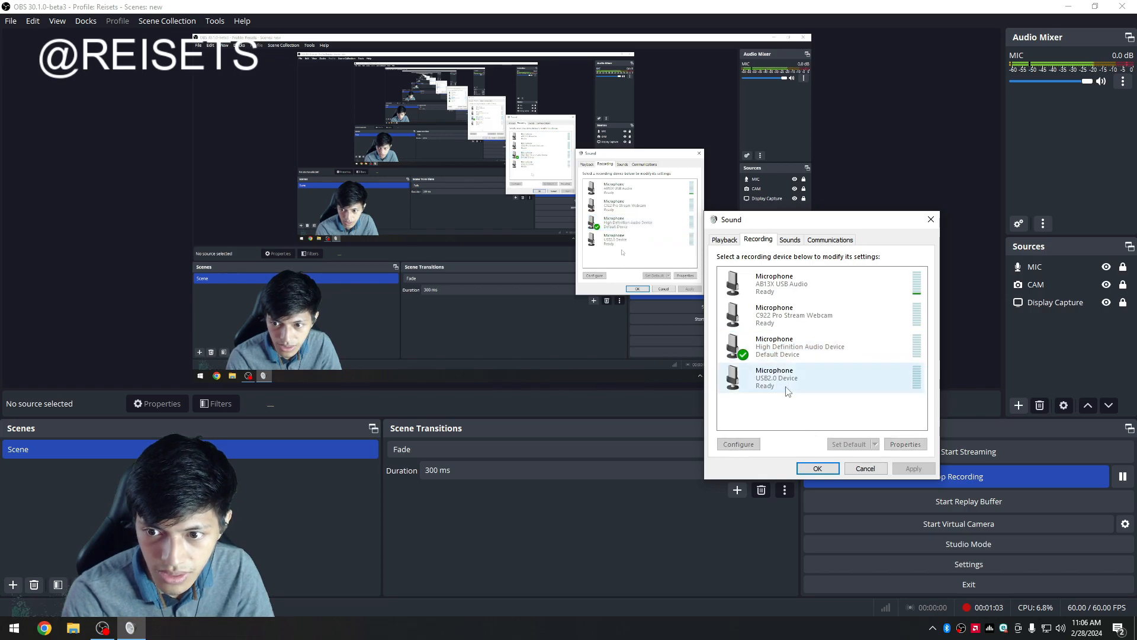
pyautogui.rightClick(772, 356)
pyautogui.click(791, 430)
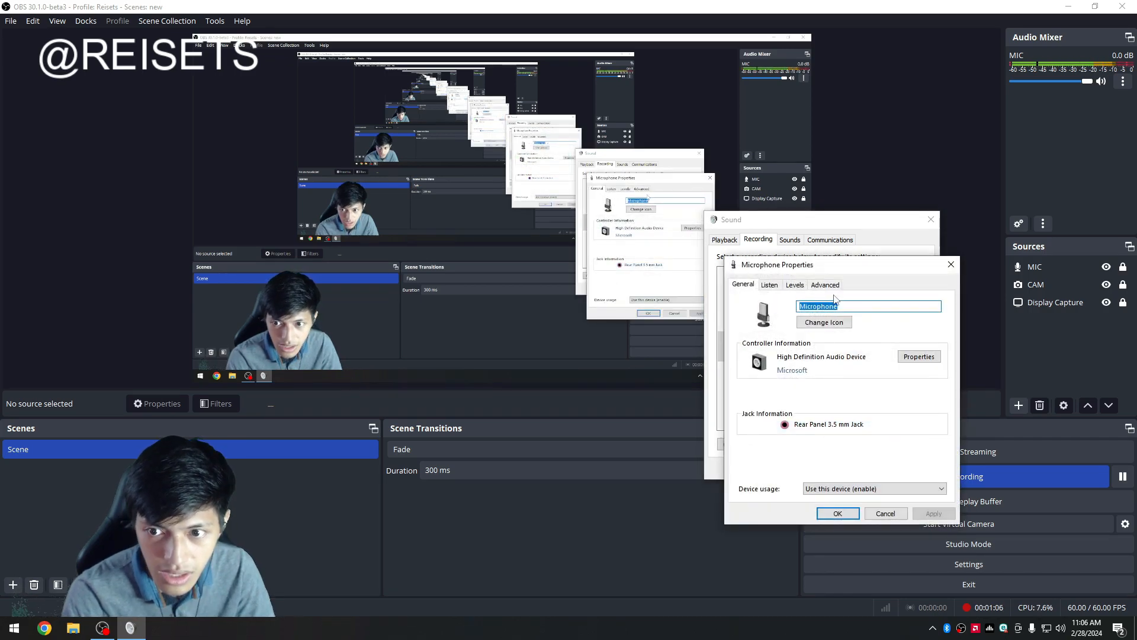
pyautogui.moveTo(825, 268); pyautogui.dragTo(242, 281)
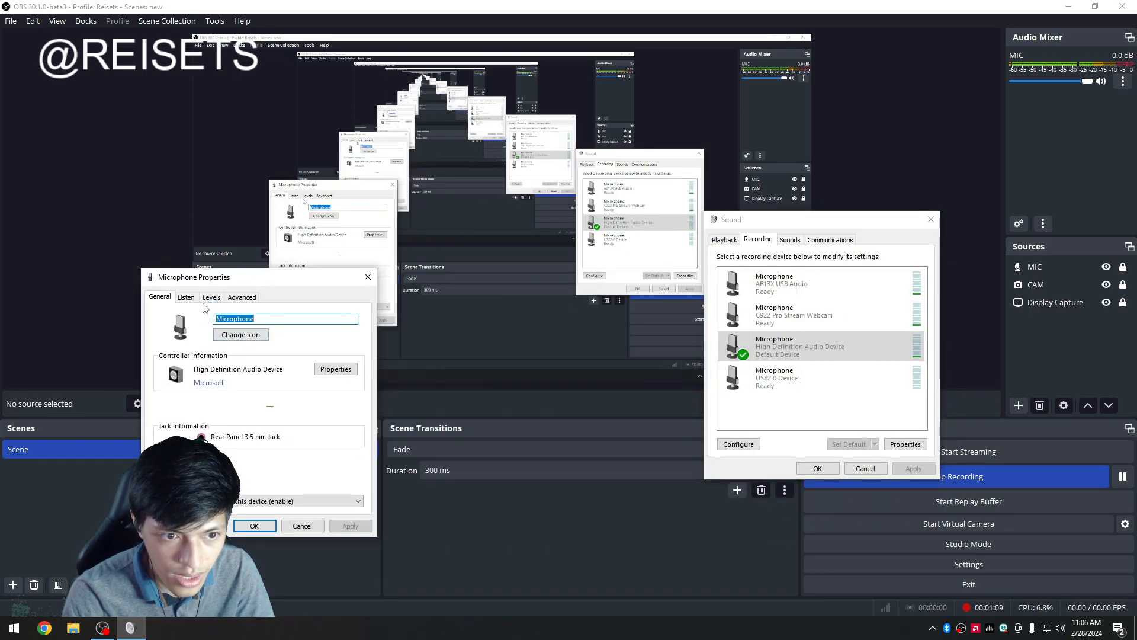
# Review the microphone's Levels and Listen settings, then close the properties and Sound dialogs.
pyautogui.click(211, 297)
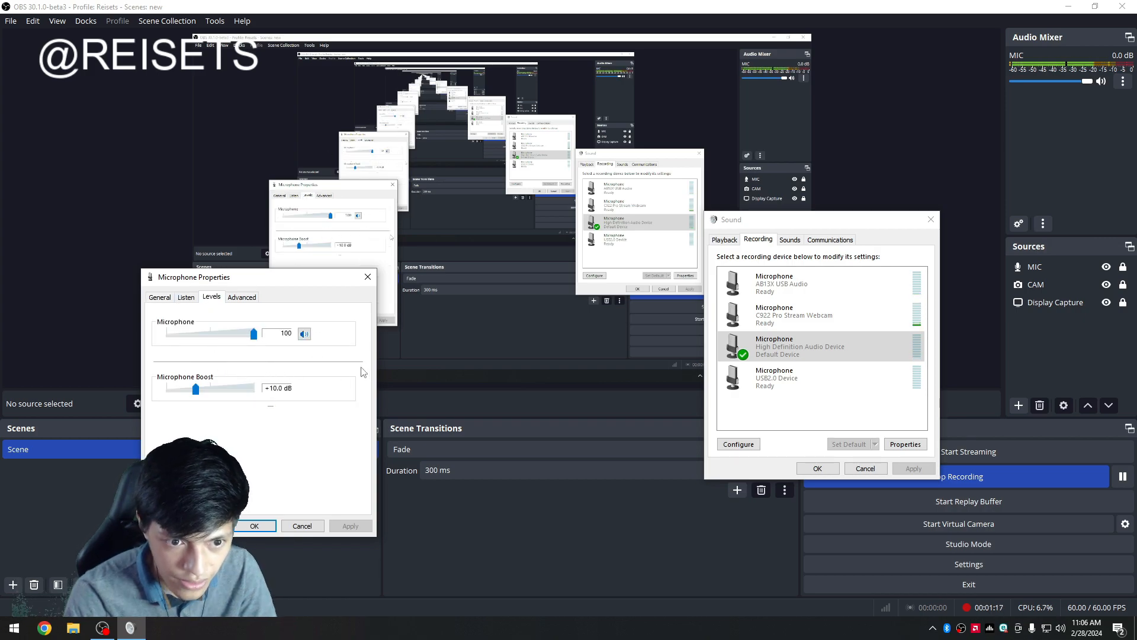
pyautogui.moveTo(286, 281); pyautogui.dragTo(356, 185)
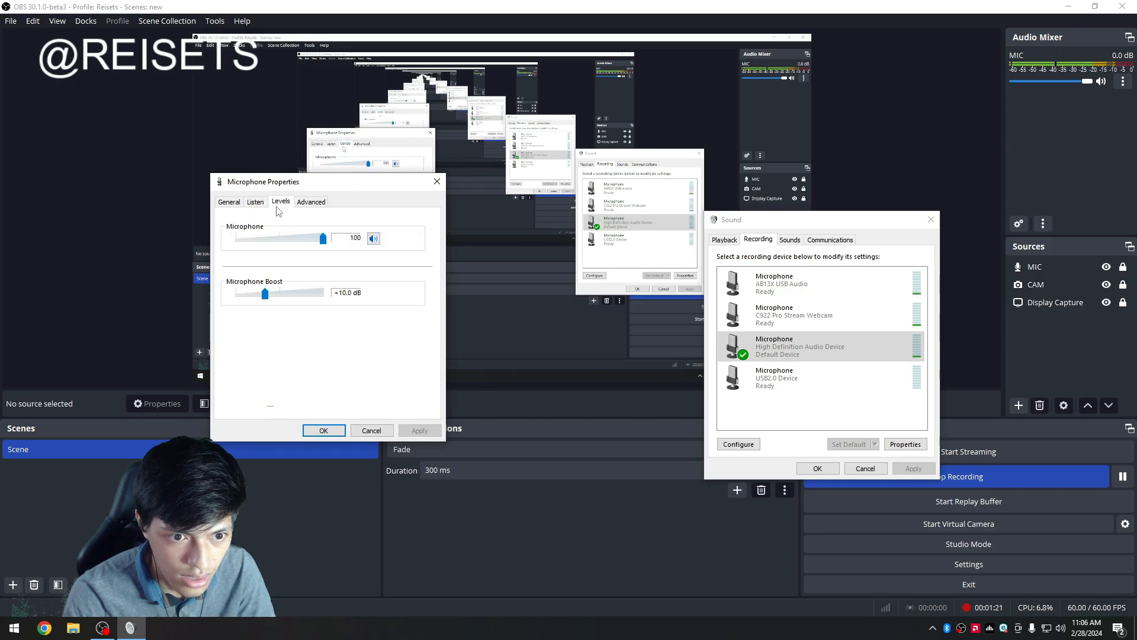
pyautogui.click(256, 203)
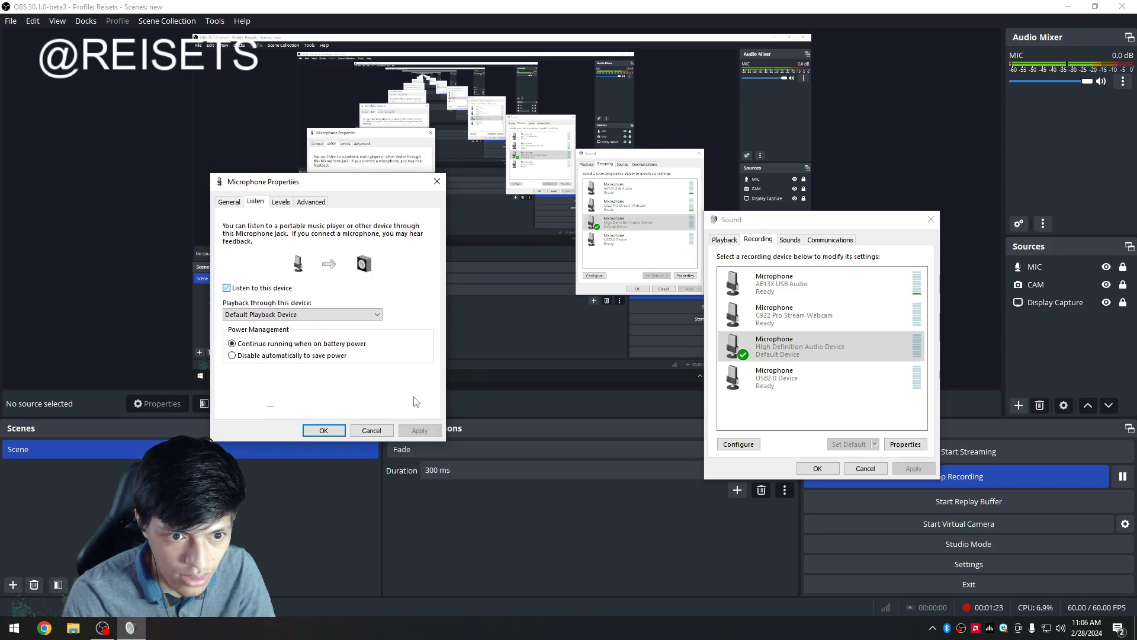
pyautogui.click(280, 202)
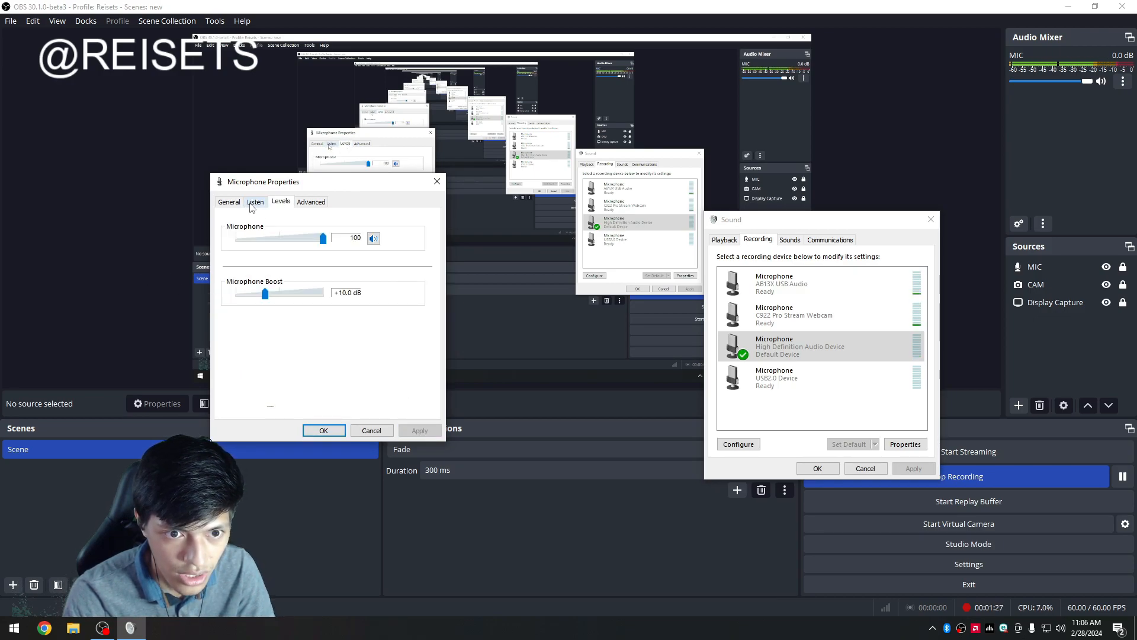
pyautogui.click(255, 202)
pyautogui.click(324, 430)
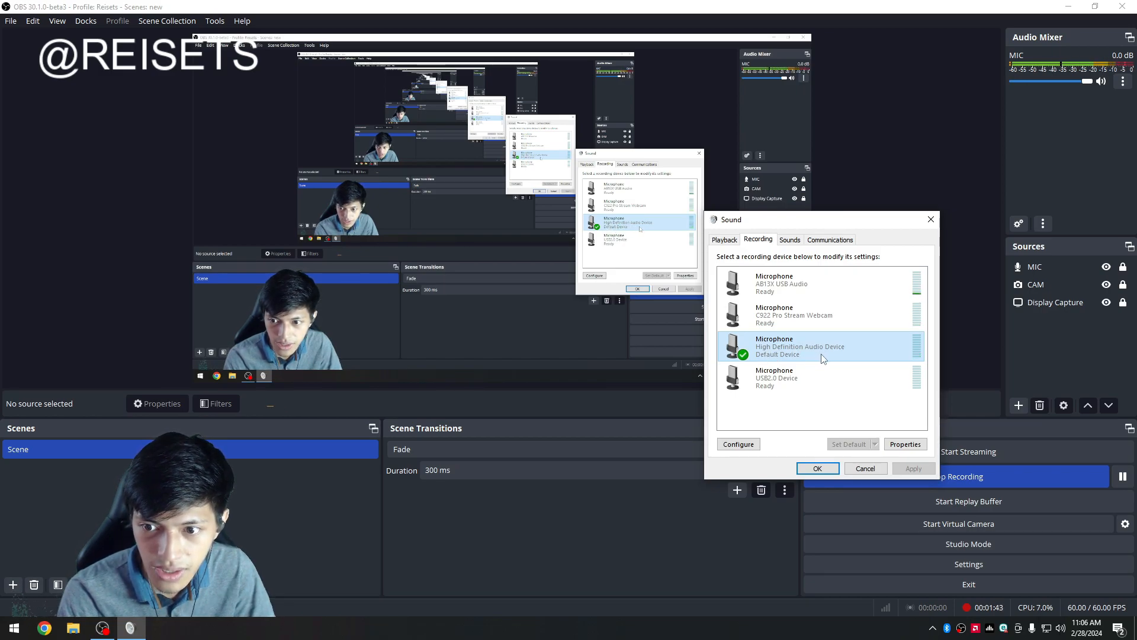
pyautogui.click(814, 469)
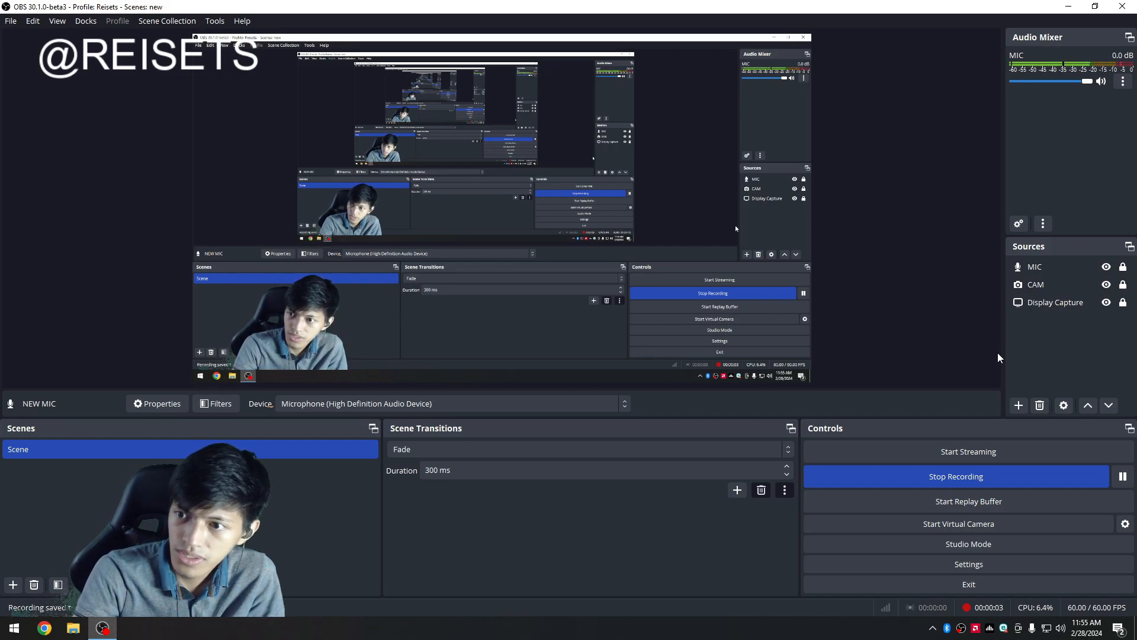
# Add a new Audio Input Capture source named NEW MIC to the scene.
pyautogui.rightClick(1028, 346)
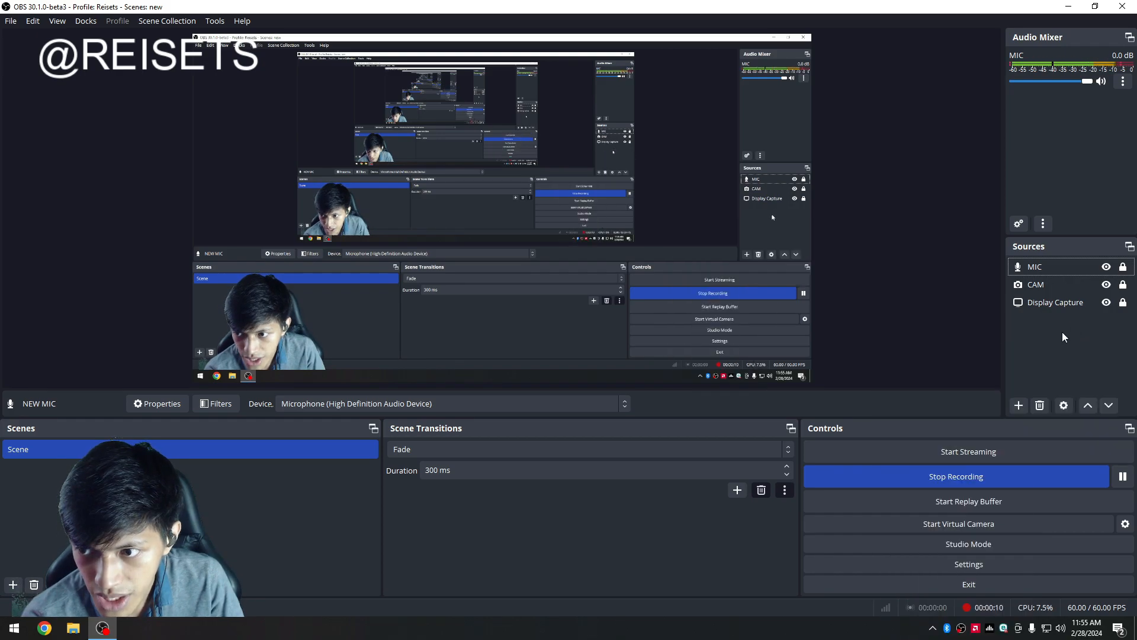
pyautogui.rightClick(1061, 327)
pyautogui.moveTo(1067, 339)
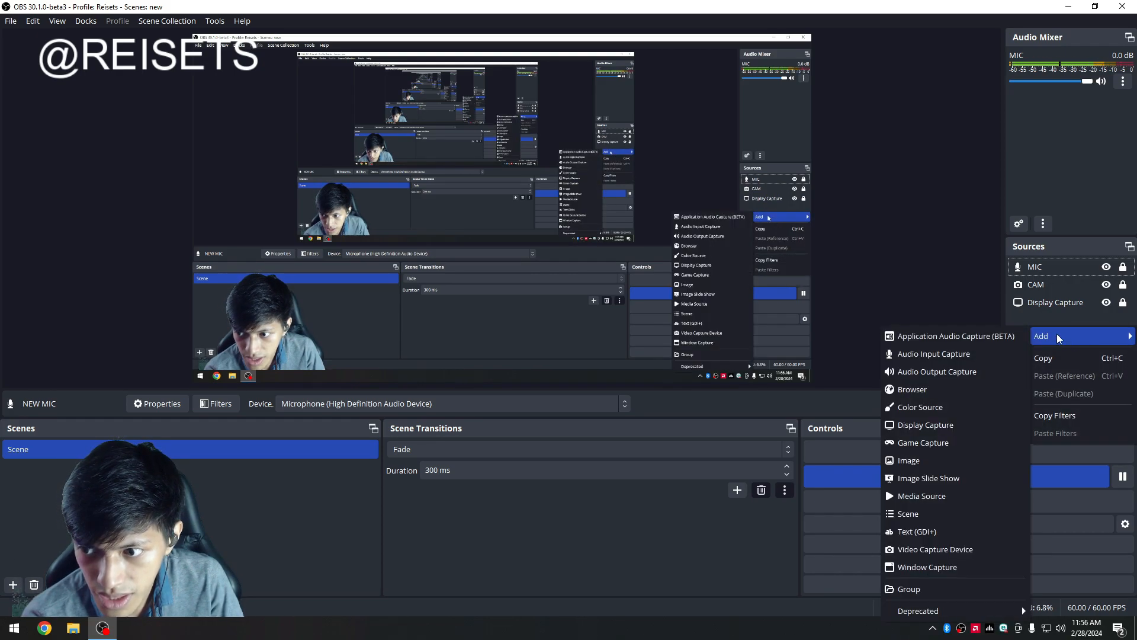
pyautogui.click(934, 353)
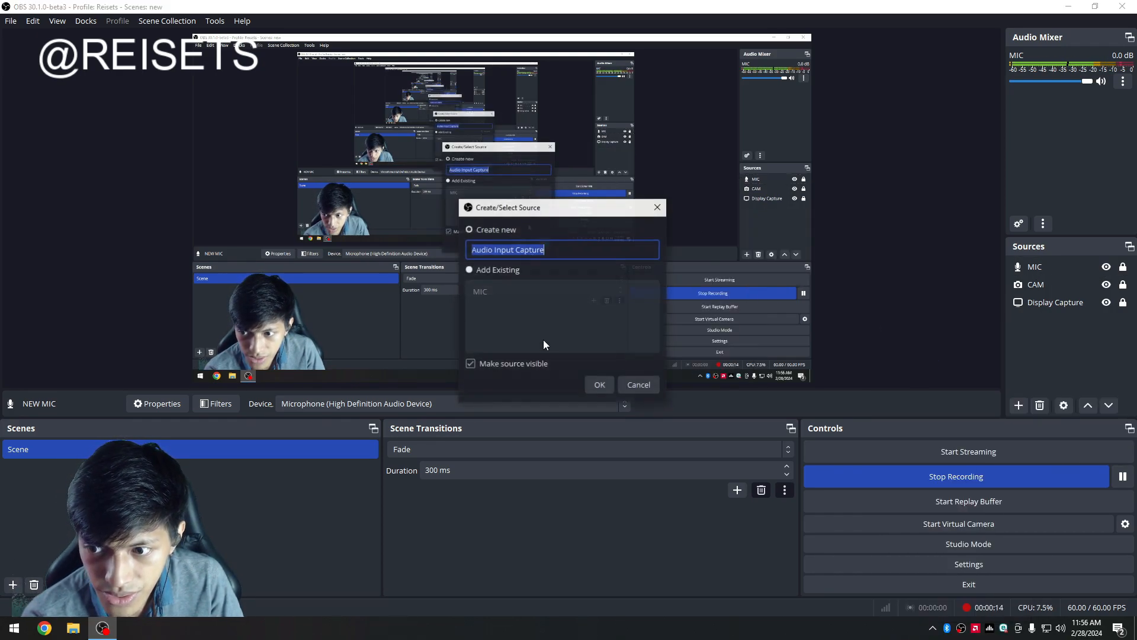
pyautogui.click(564, 250)
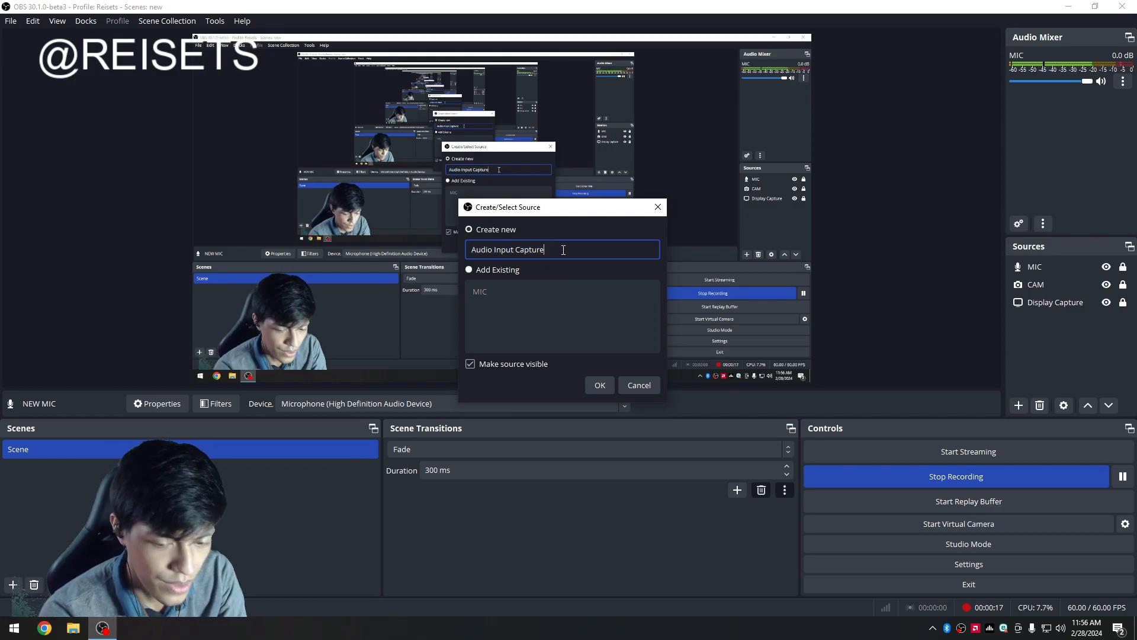
pyautogui.hotkey('ctrl', 'a')
pyautogui.write('NEW MIC')
pyautogui.press('Return')
# Set the NEW MIC source's device to Microphone (High Definition Audio Device).
pyautogui.click(539, 165)
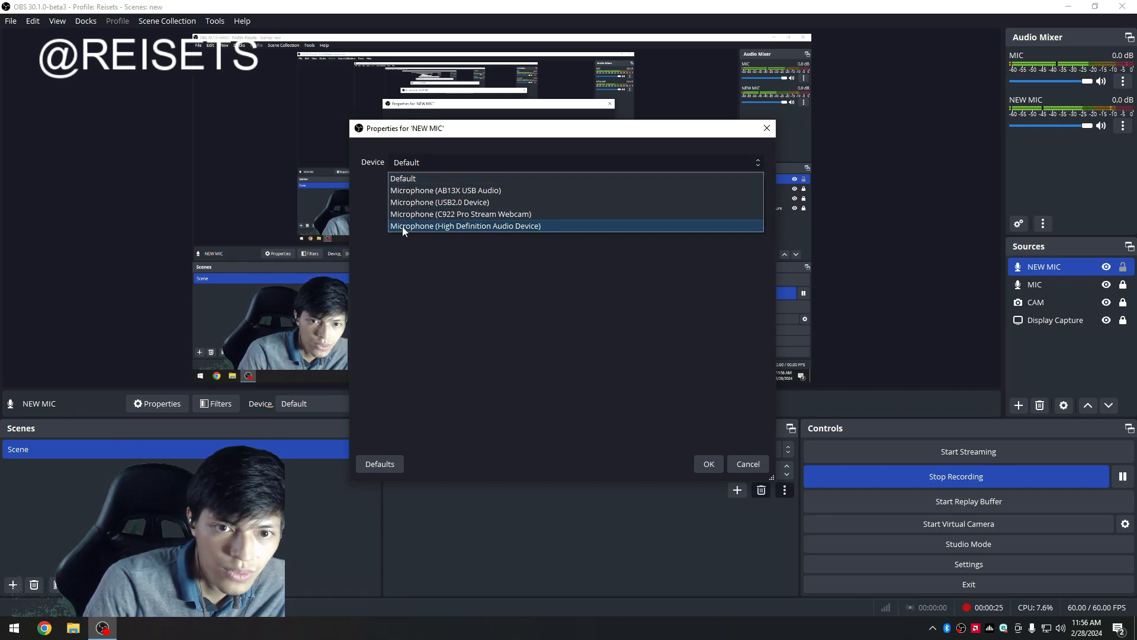
pyautogui.click(444, 229)
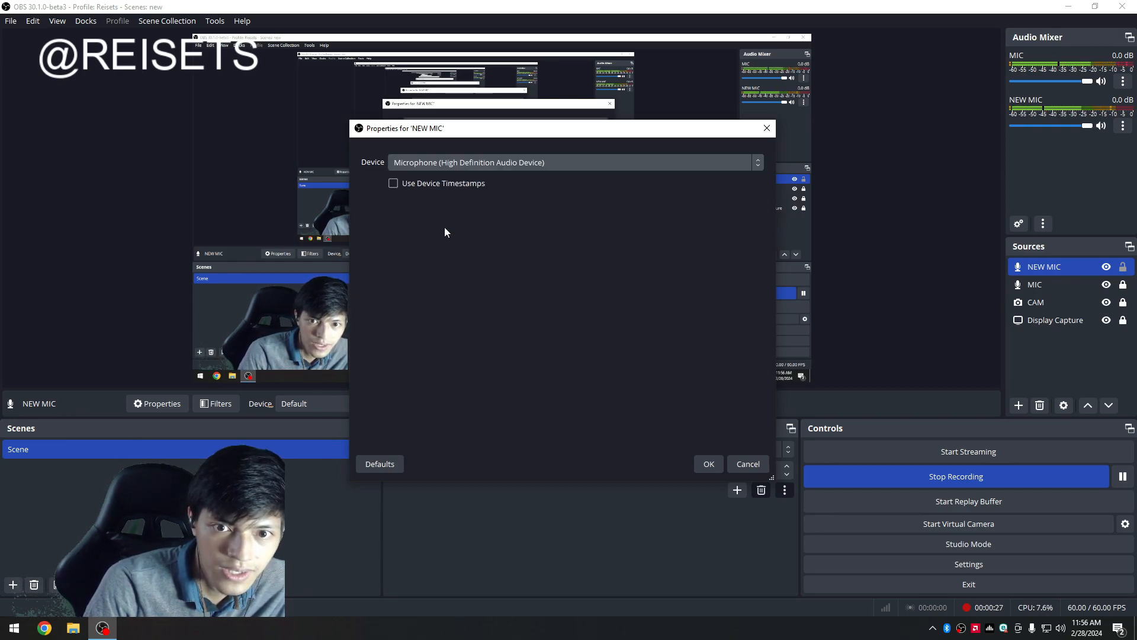
pyautogui.click(707, 463)
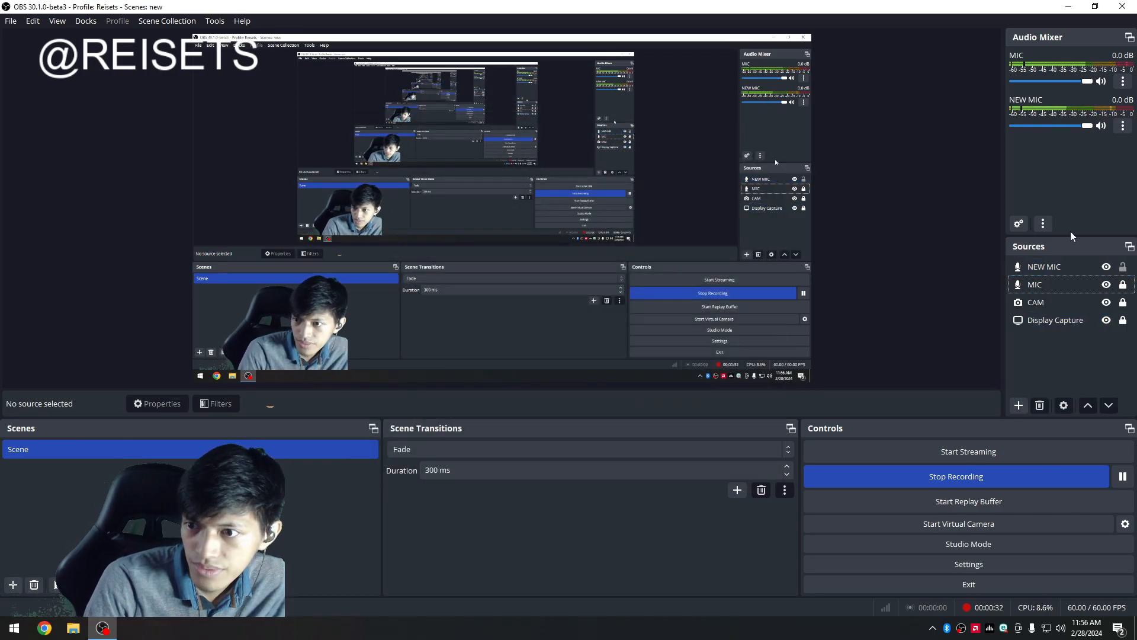
# Mute the original MIC source in the audio mixer.
pyautogui.click(1049, 323)
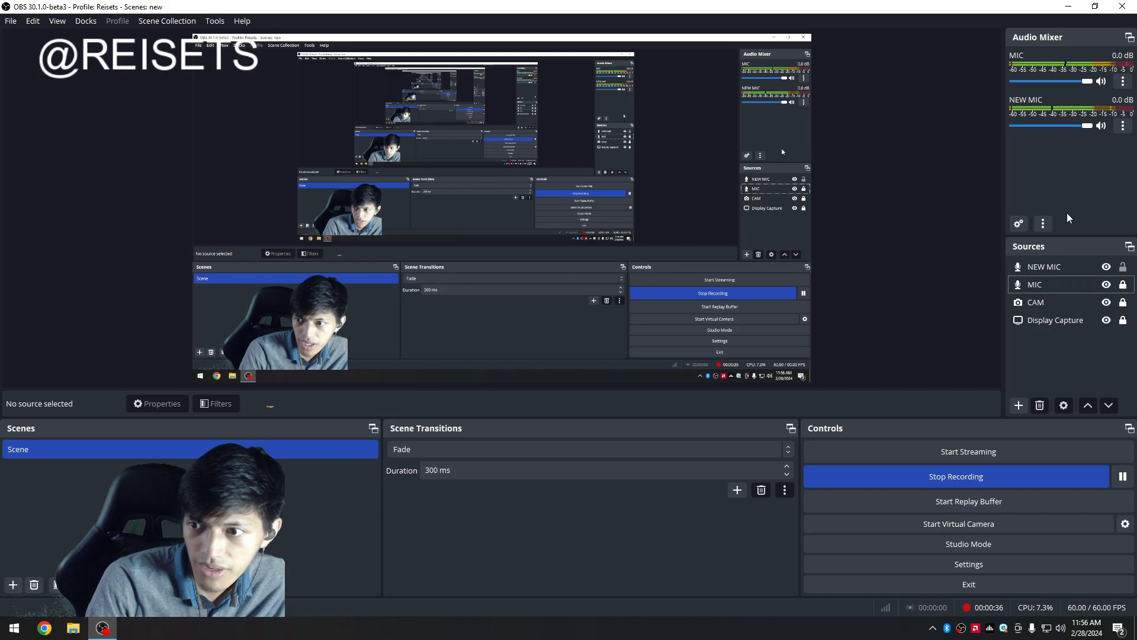
pyautogui.click(1072, 285)
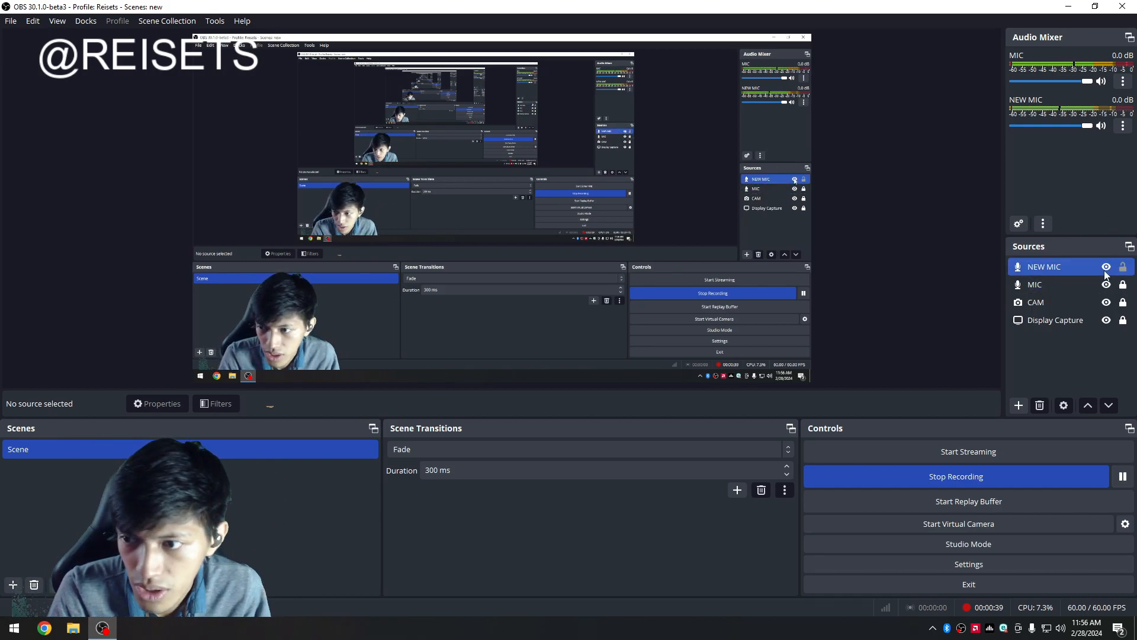
pyautogui.click(989, 155)
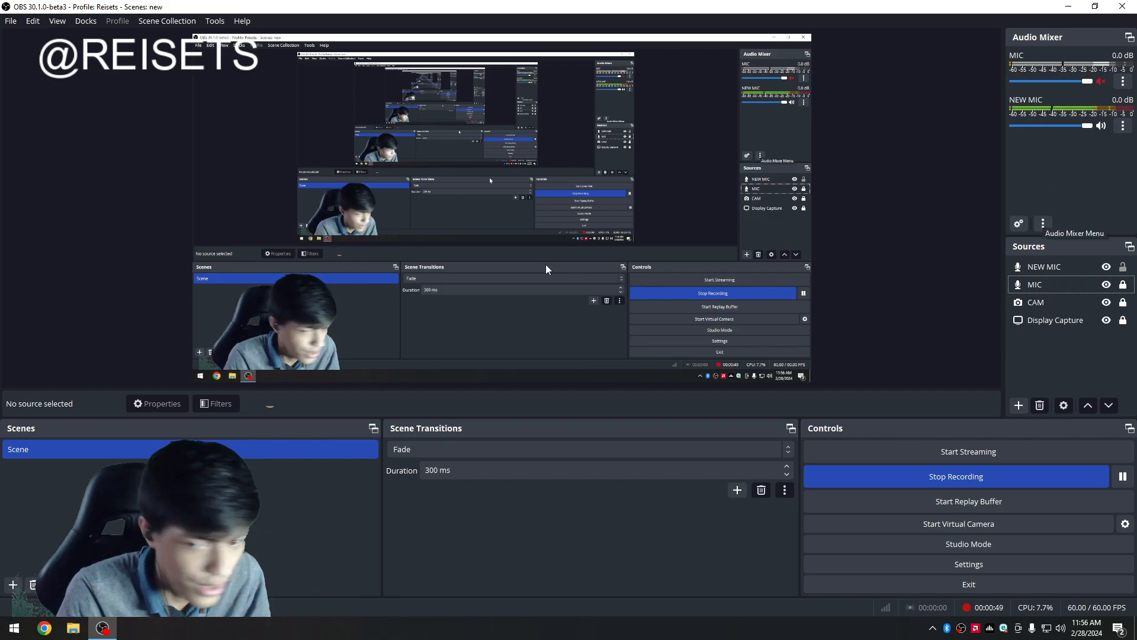
# Open Advanced Audio Properties and set NEW MIC's audio monitoring to Monitor and Output.
pyautogui.rightClick(1031, 369)
pyautogui.rightClick(1048, 176)
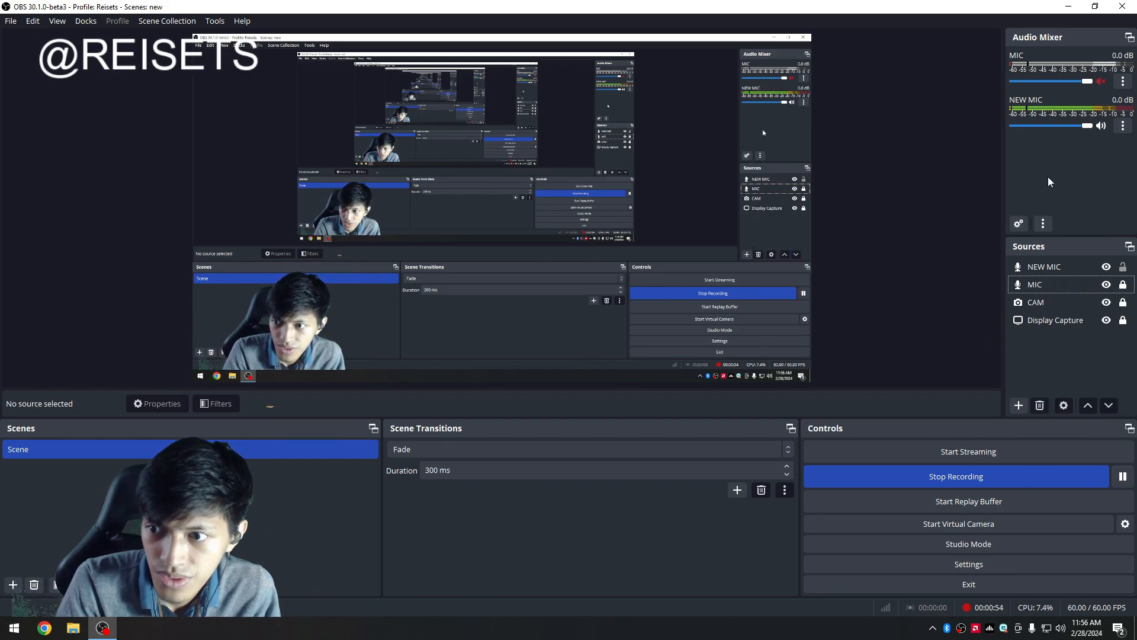
pyautogui.rightClick(1049, 174)
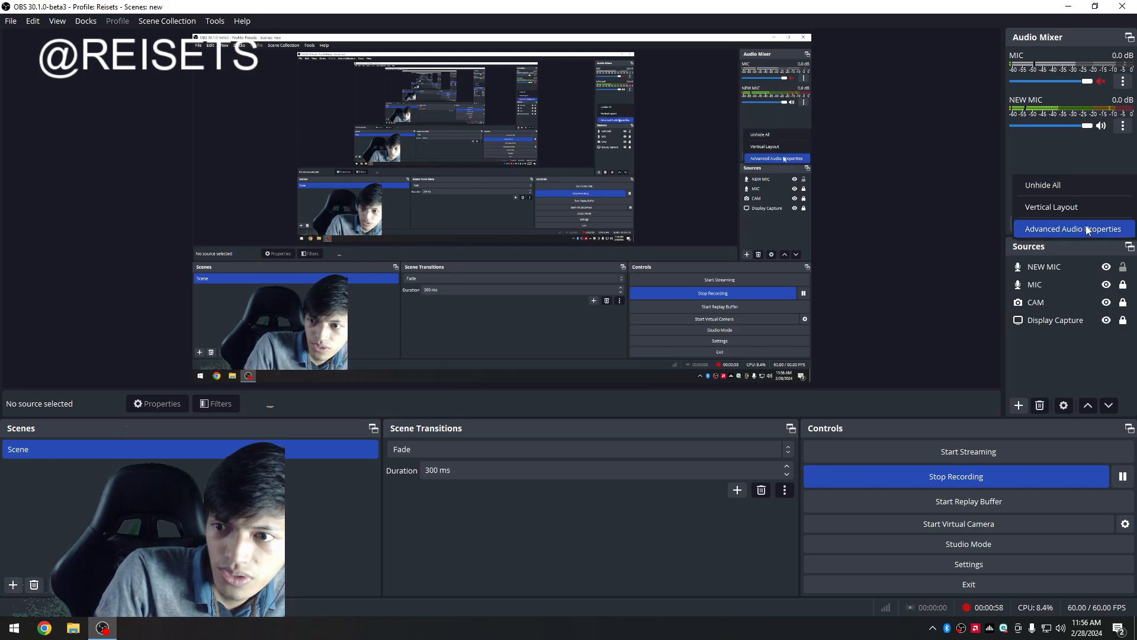
pyautogui.click(1084, 155)
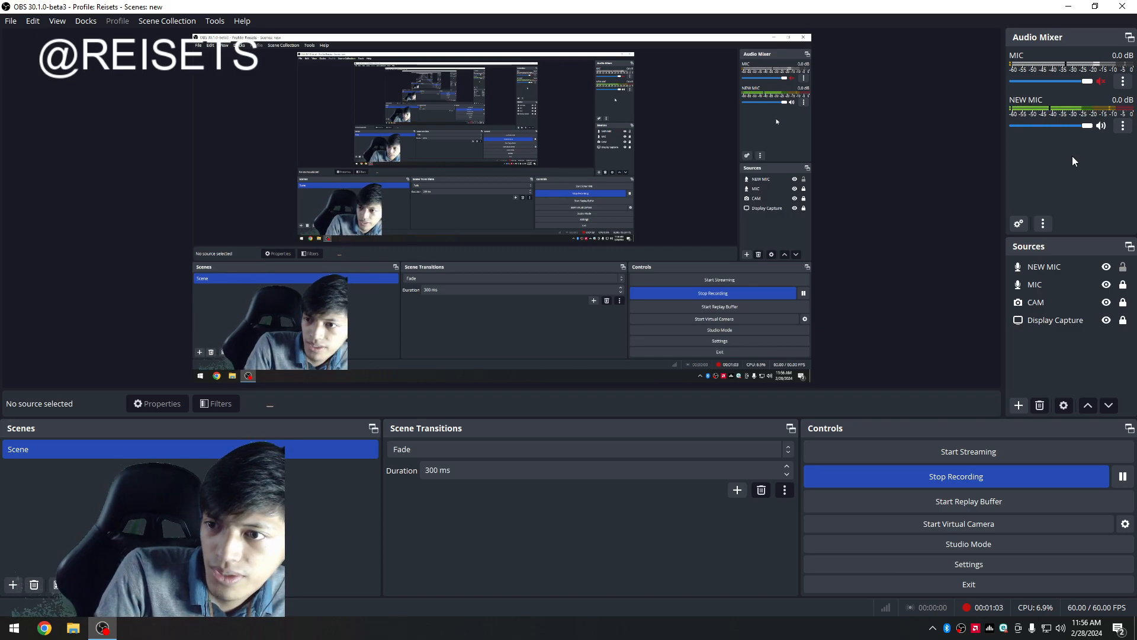
pyautogui.rightClick(1072, 155)
pyautogui.click(1068, 151)
pyautogui.rightClick(1068, 151)
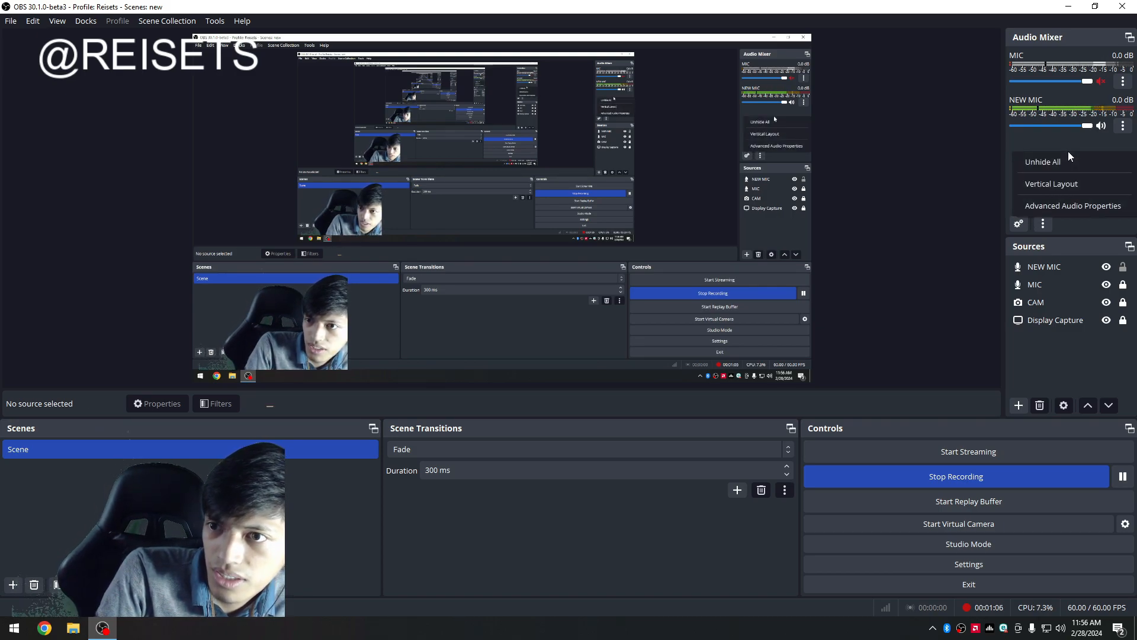
pyautogui.click(1071, 209)
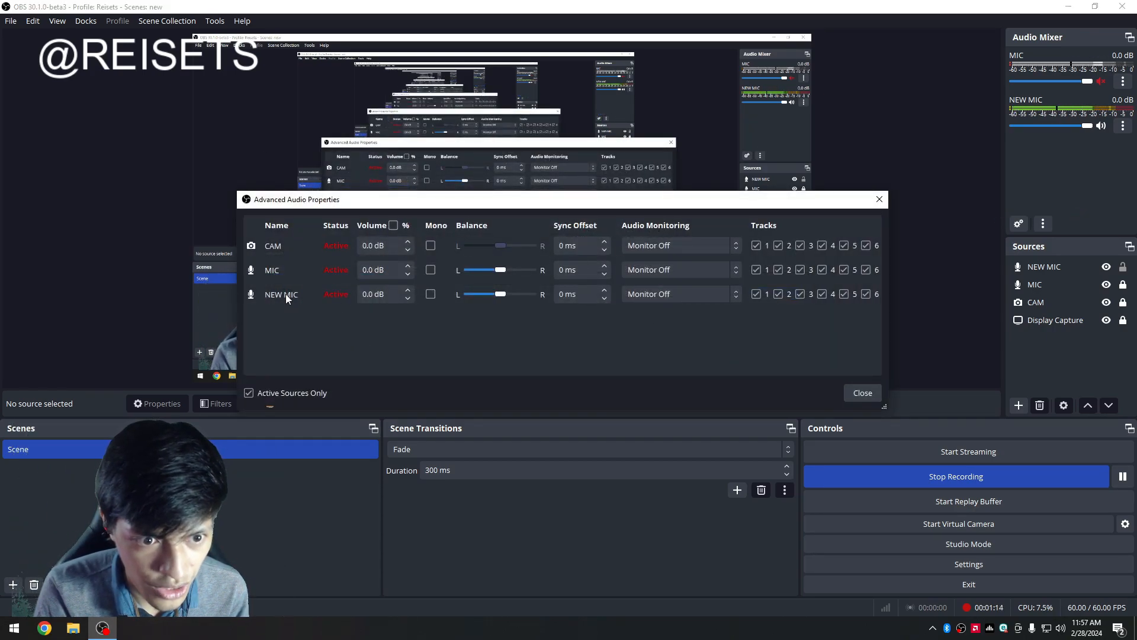
pyautogui.click(675, 294)
pyautogui.click(679, 334)
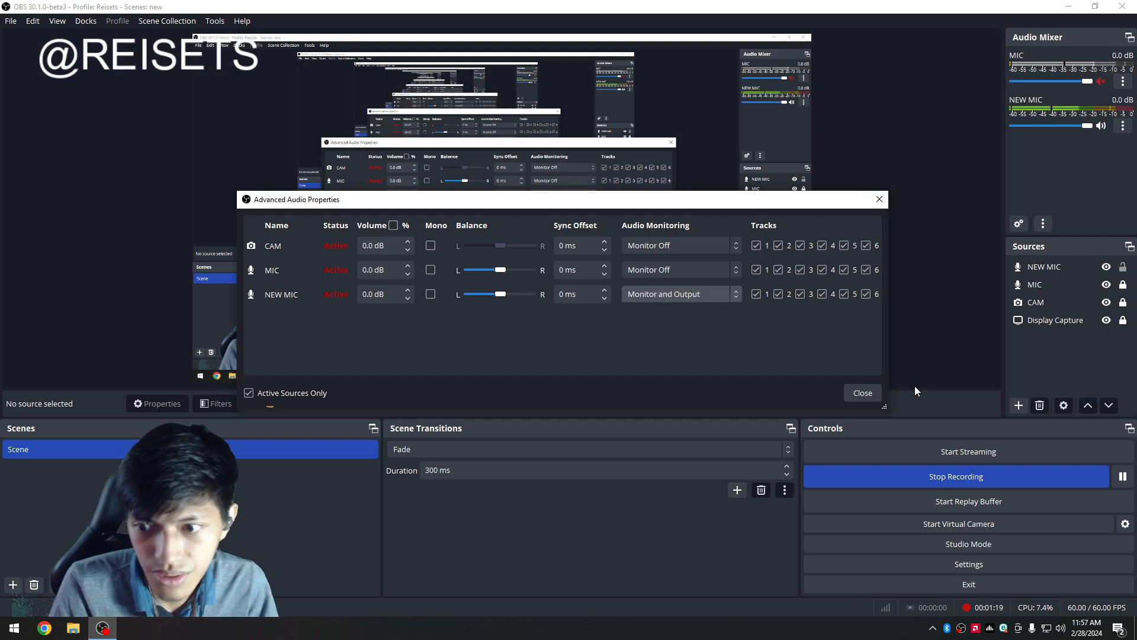
# Open the Filters window for the NEW MIC source.
pyautogui.click(914, 385)
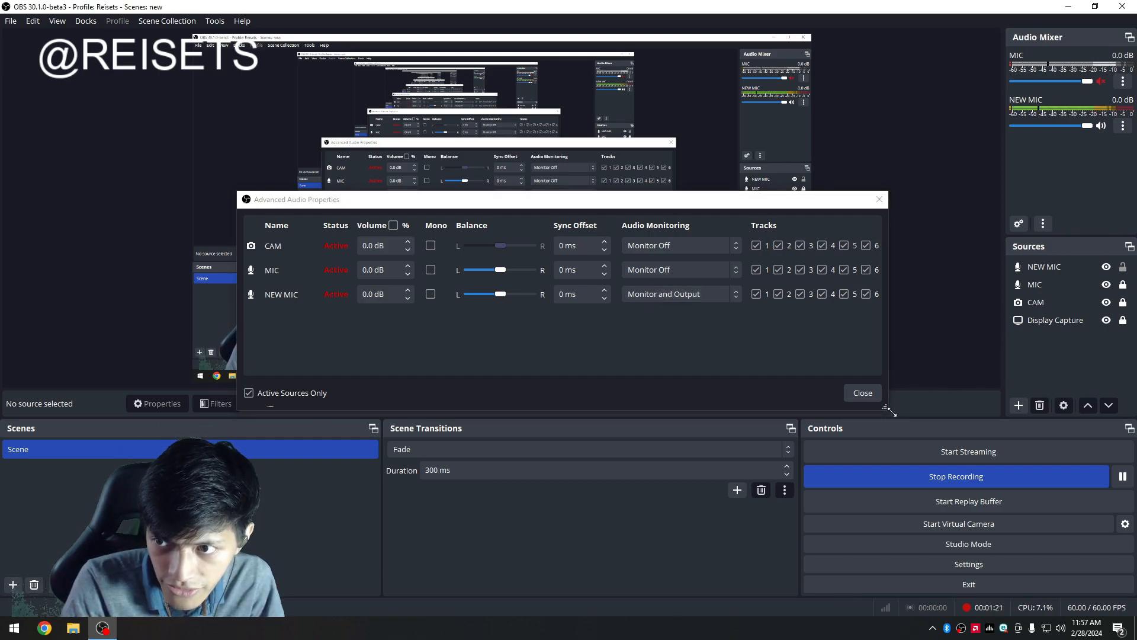
pyautogui.click(1043, 267)
pyautogui.rightClick(1043, 266)
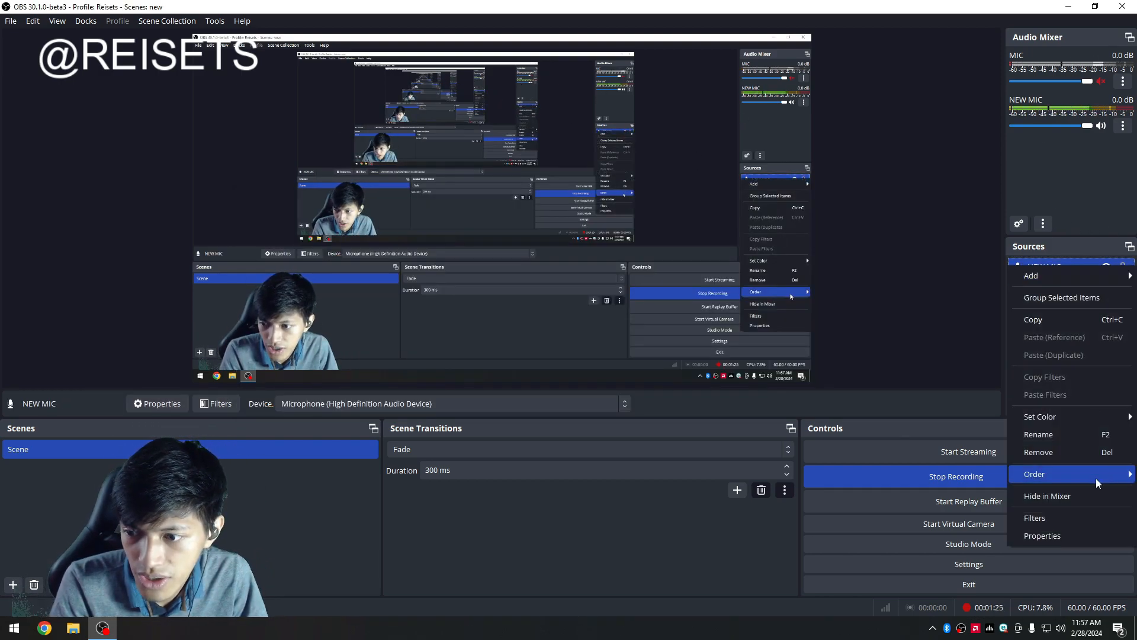
pyautogui.click(1082, 521)
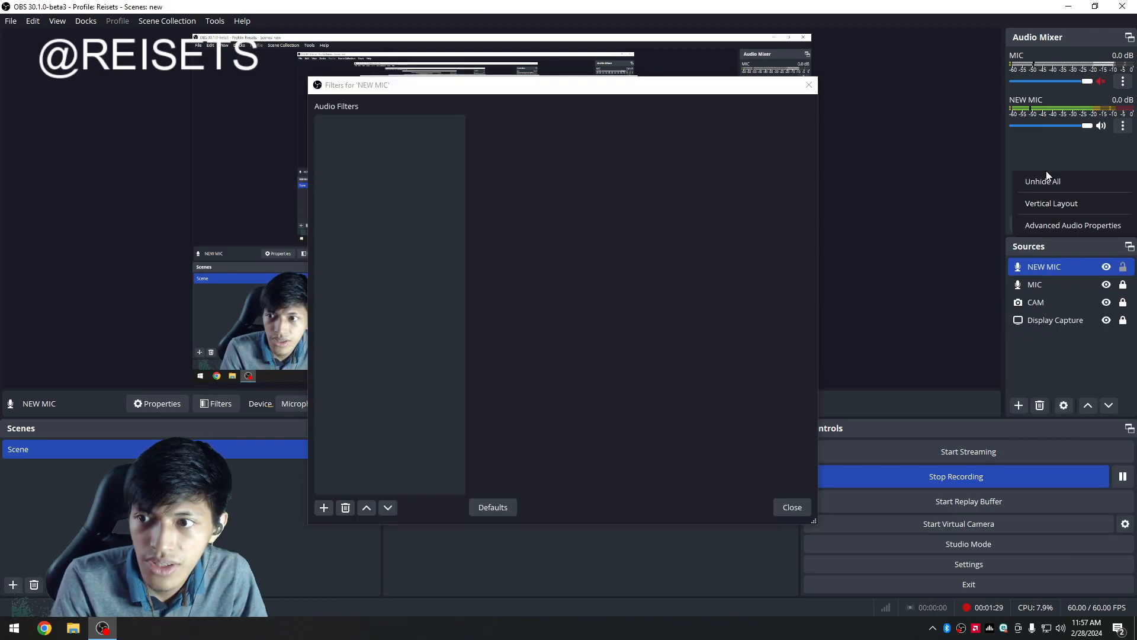
# Add a 3-Band Equalizer audio filter to the NEW MIC source.
pyautogui.click(1066, 223)
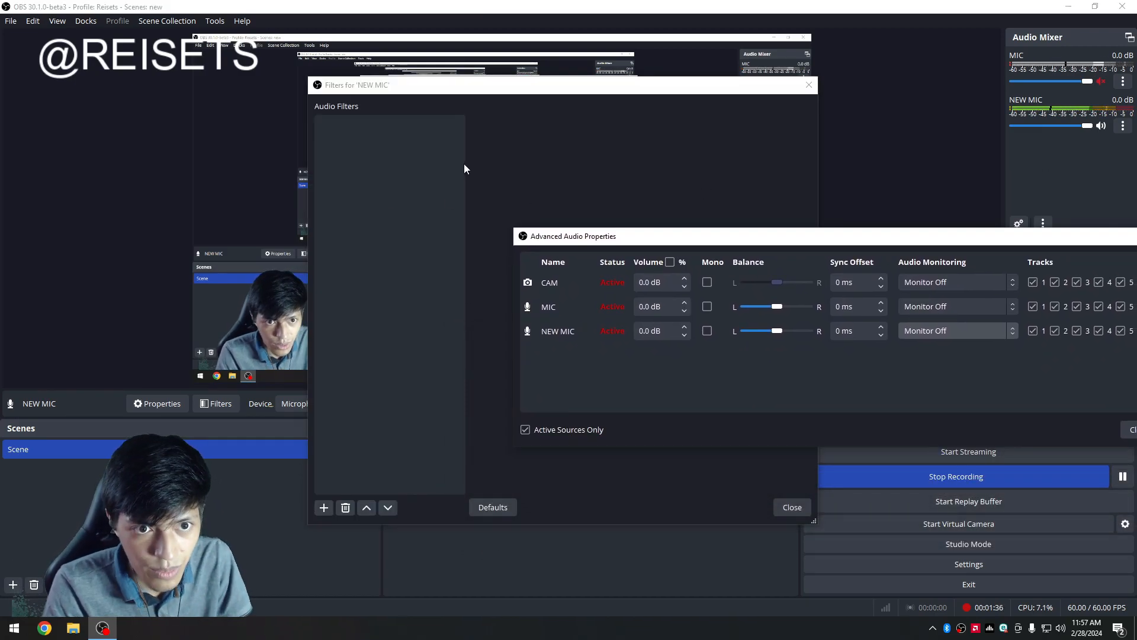
pyautogui.click(471, 165)
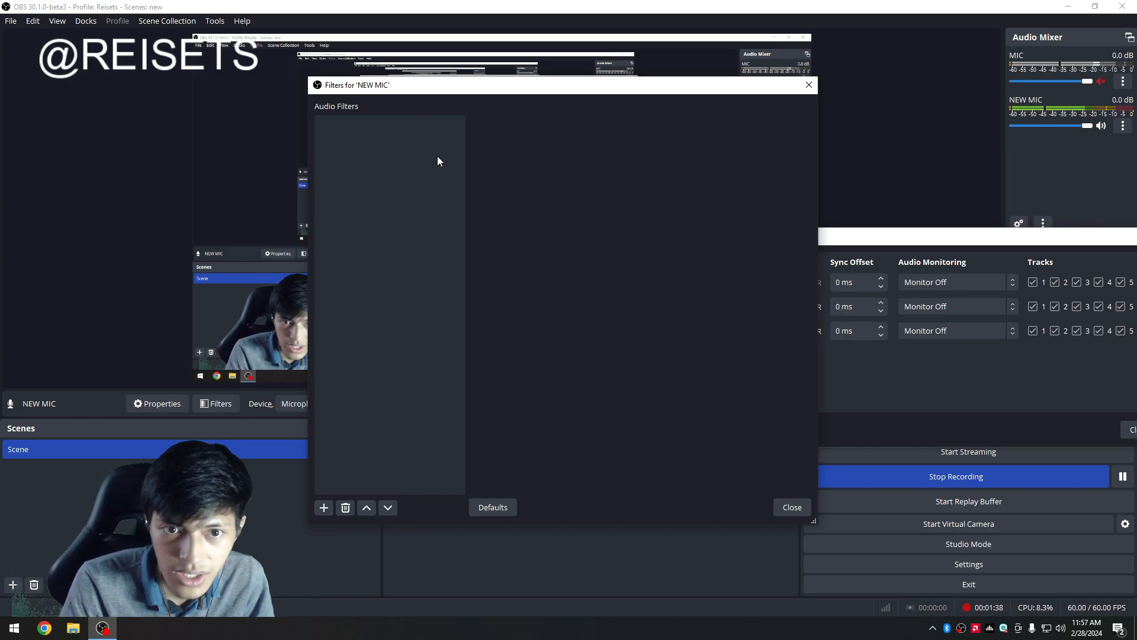
pyautogui.rightClick(342, 135)
pyautogui.moveTo(355, 144)
pyautogui.click(473, 144)
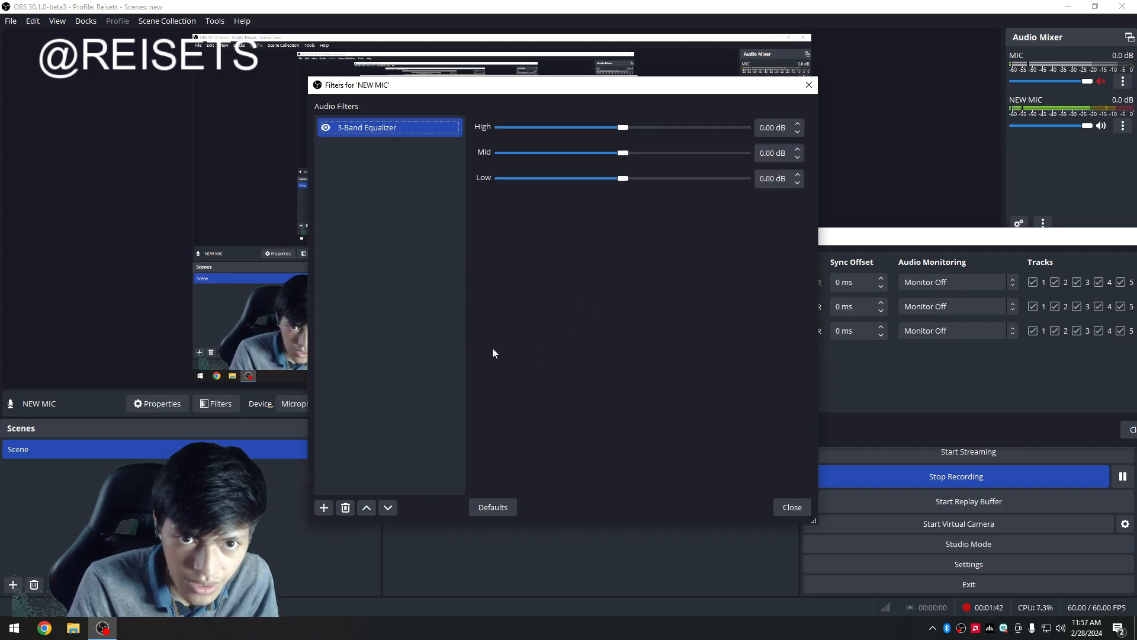
pyautogui.click(951, 366)
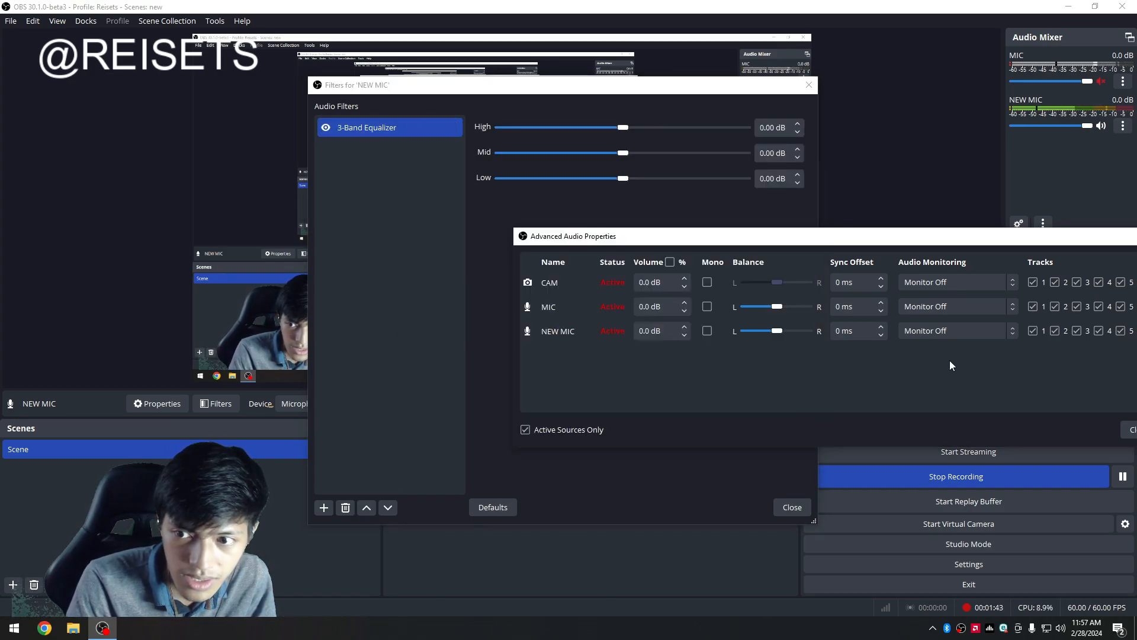
# Set NEW MIC's audio monitoring to Monitor and Output in Advanced Audio Properties to listen to the mic.
pyautogui.click(516, 224)
pyautogui.click(368, 126)
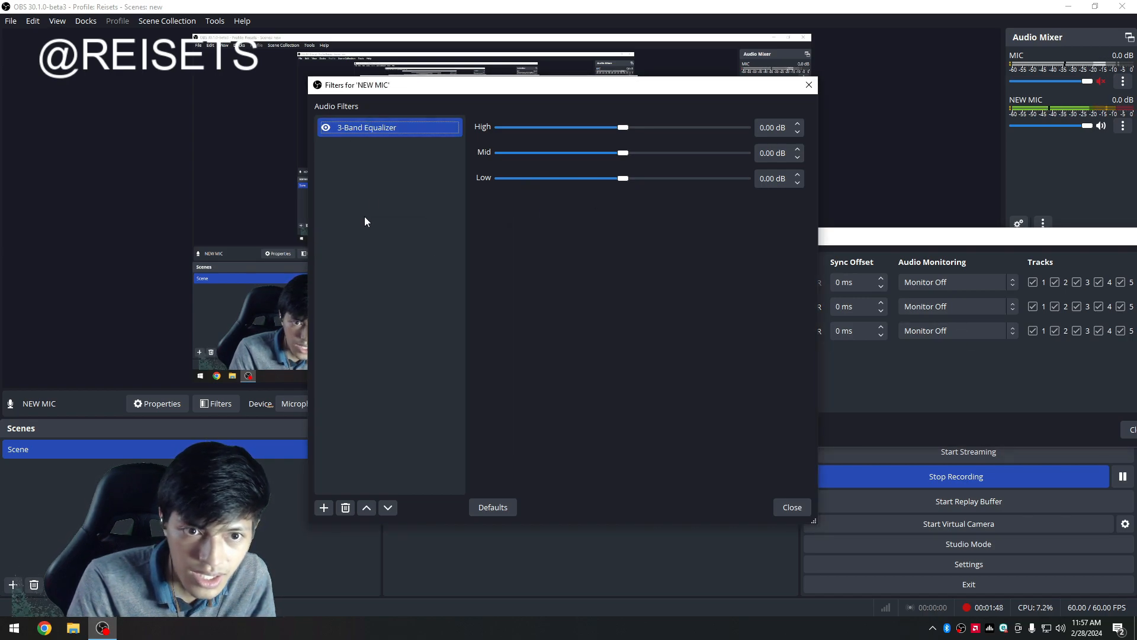
pyautogui.click(904, 382)
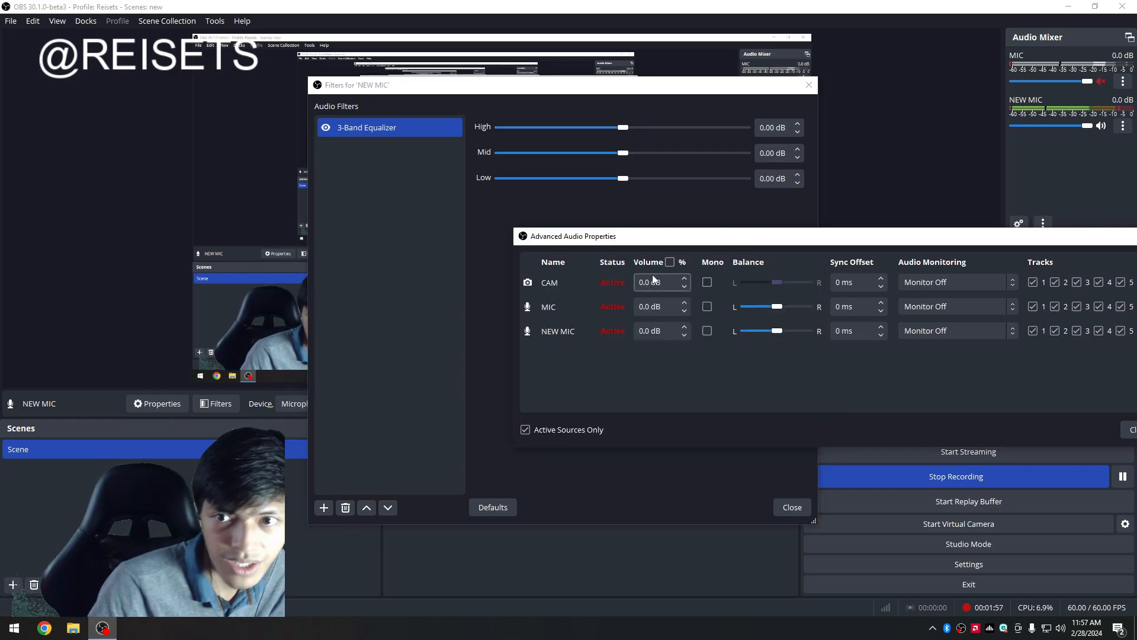
pyautogui.click(953, 331)
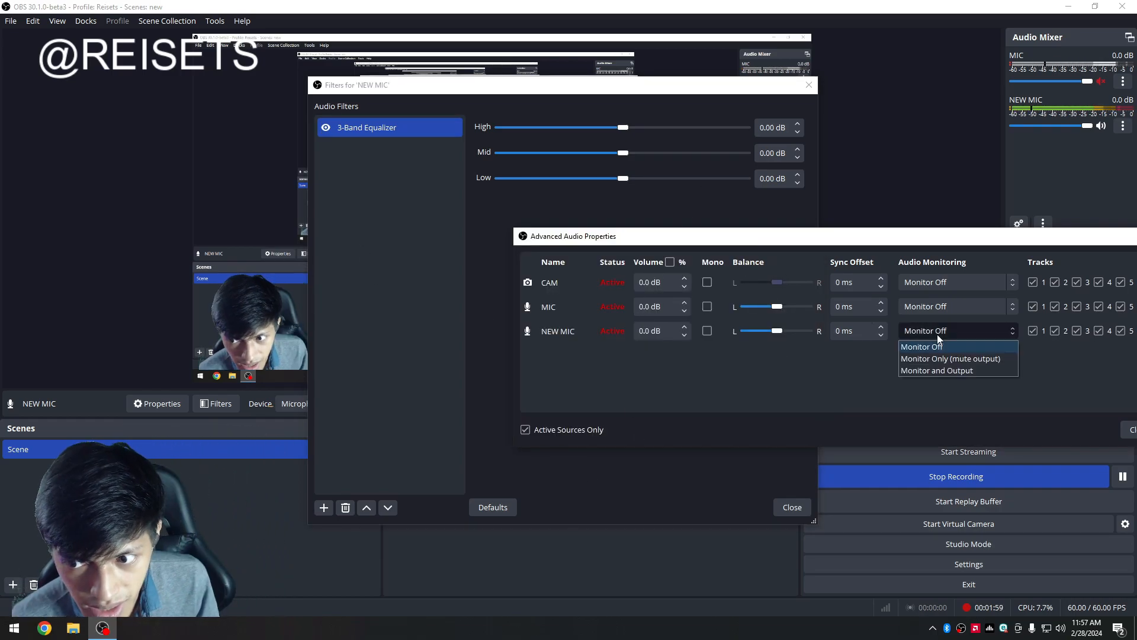
pyautogui.click(947, 370)
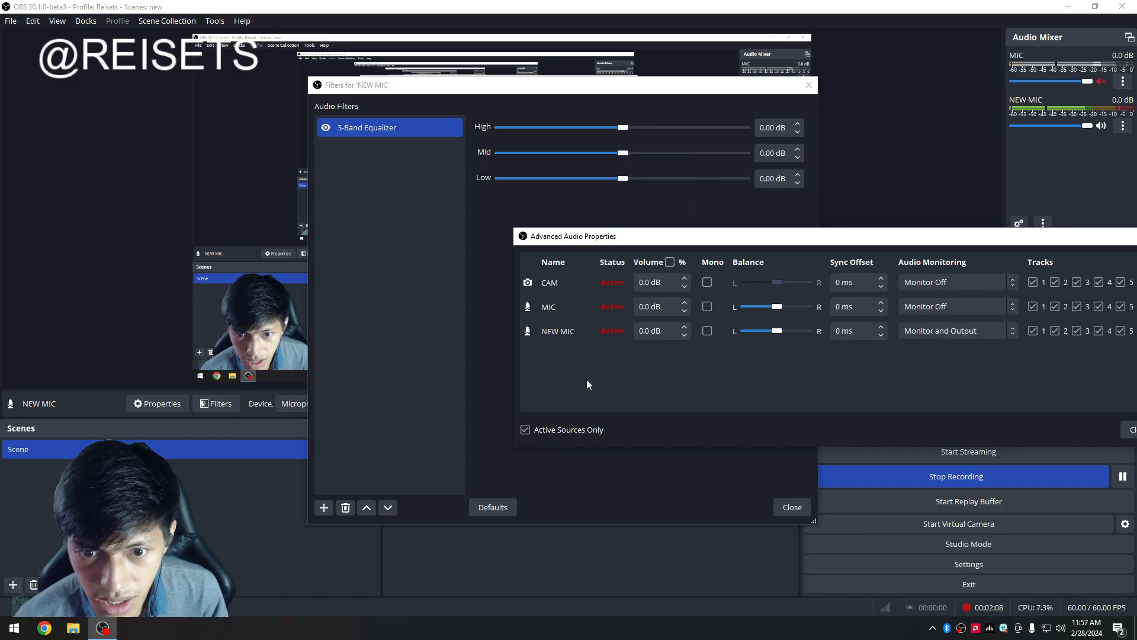
# Adjust the 3-Band Equalizer to High 3.10 dB, Mid -1.10 dB and Low 2.00 dB.
pyautogui.click(695, 201)
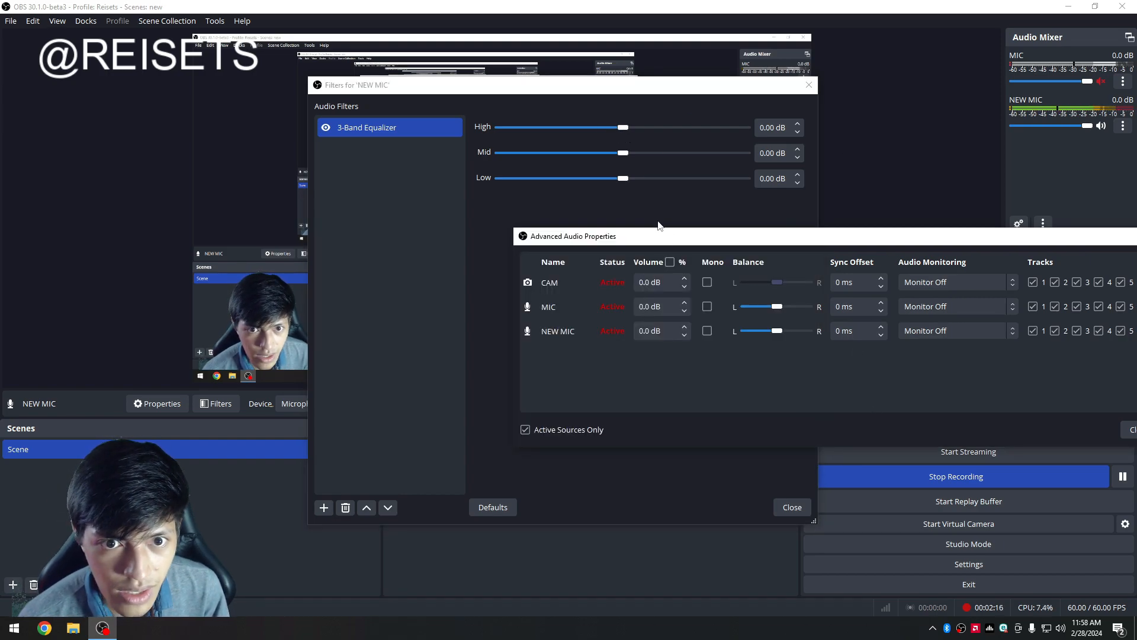
pyautogui.click(649, 214)
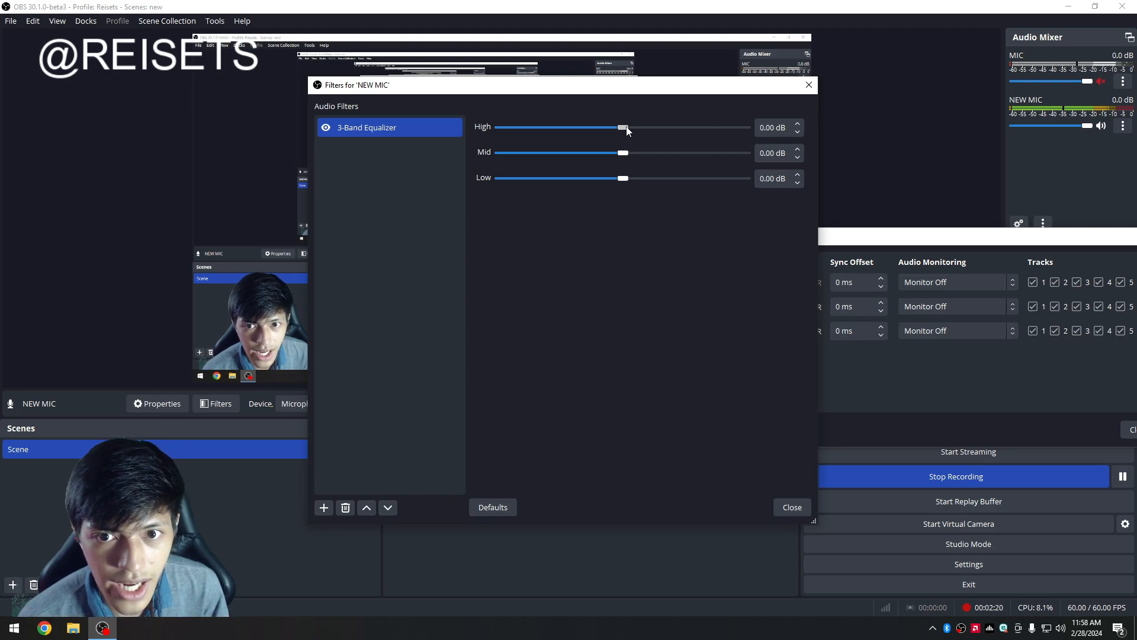
pyautogui.moveTo(641, 133); pyautogui.dragTo(614, 155)
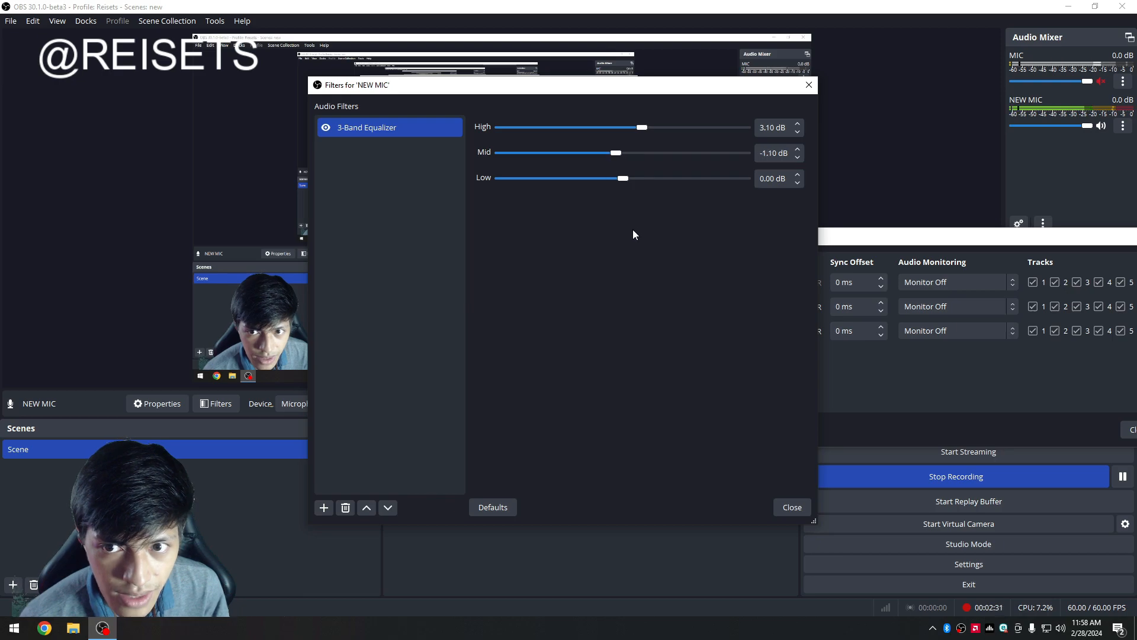
pyautogui.click(633, 184)
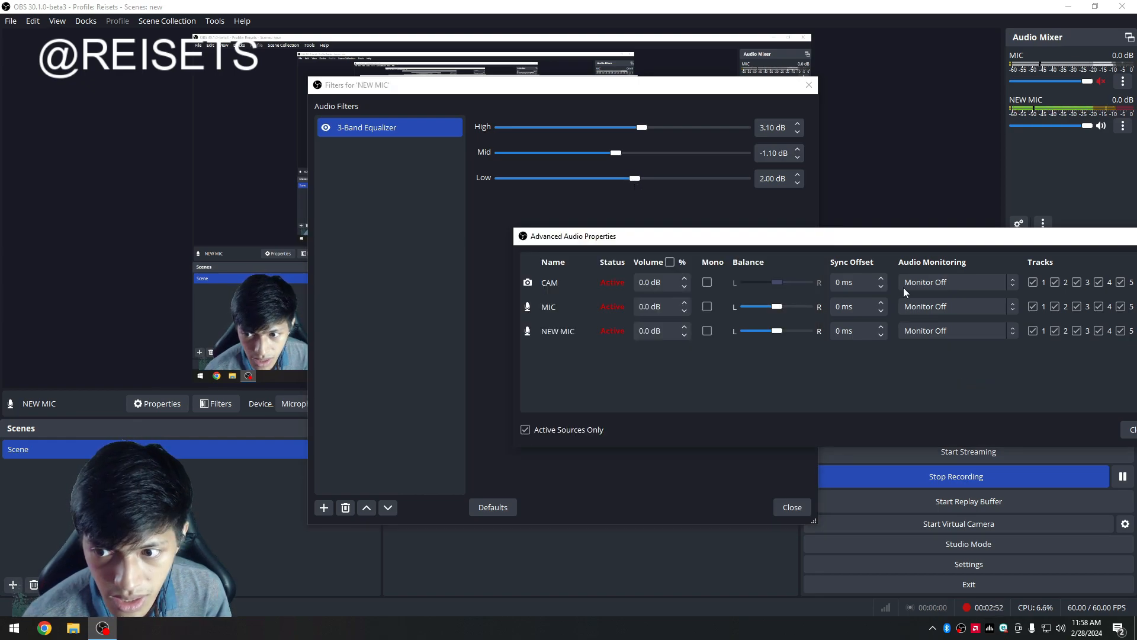
pyautogui.click(420, 245)
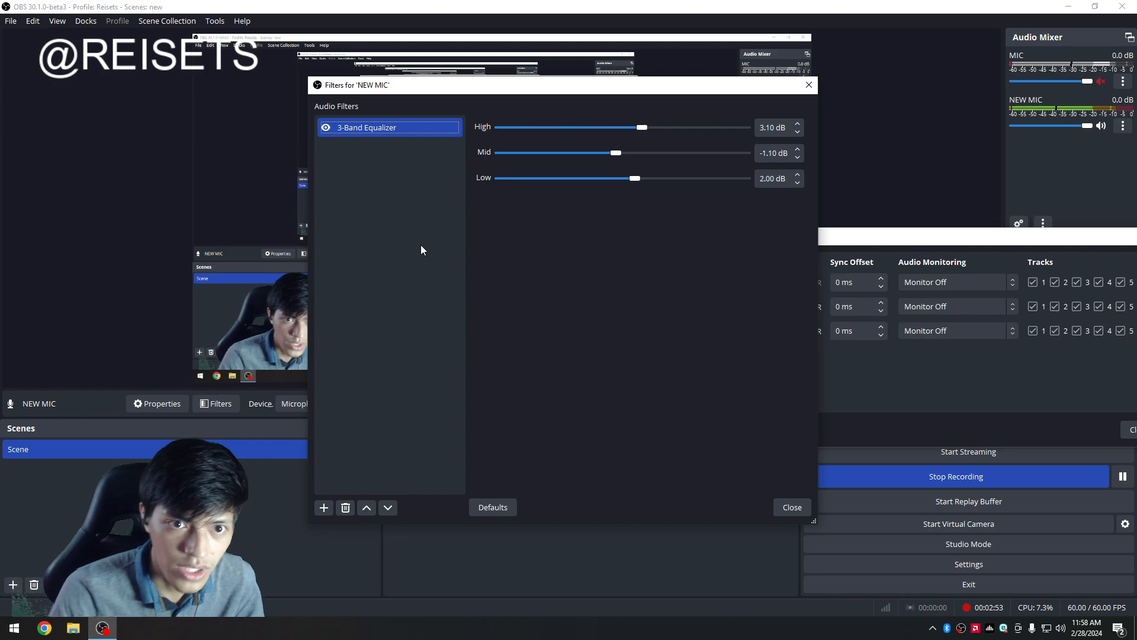
# Add a Noise Suppression filter and a Noise Gate filter to the NEW MIC source.
pyautogui.rightClick(333, 165)
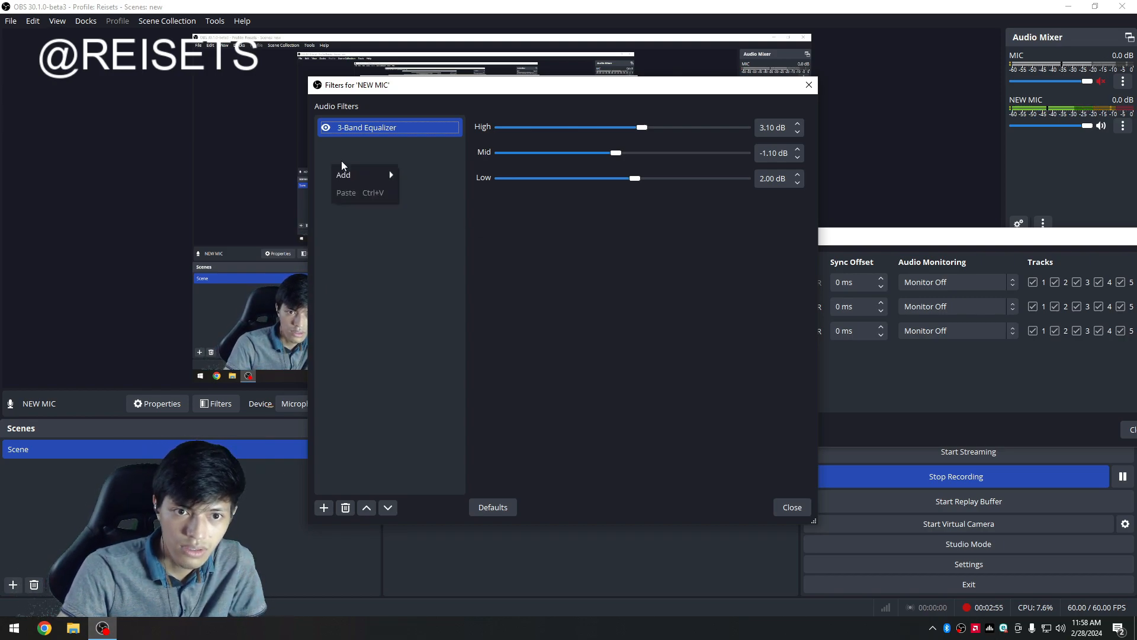
pyautogui.moveTo(379, 175)
pyautogui.click(468, 297)
pyautogui.press('Return')
pyautogui.rightClick(403, 207)
pyautogui.moveTo(419, 214)
pyautogui.click(527, 321)
pyautogui.press('Return')
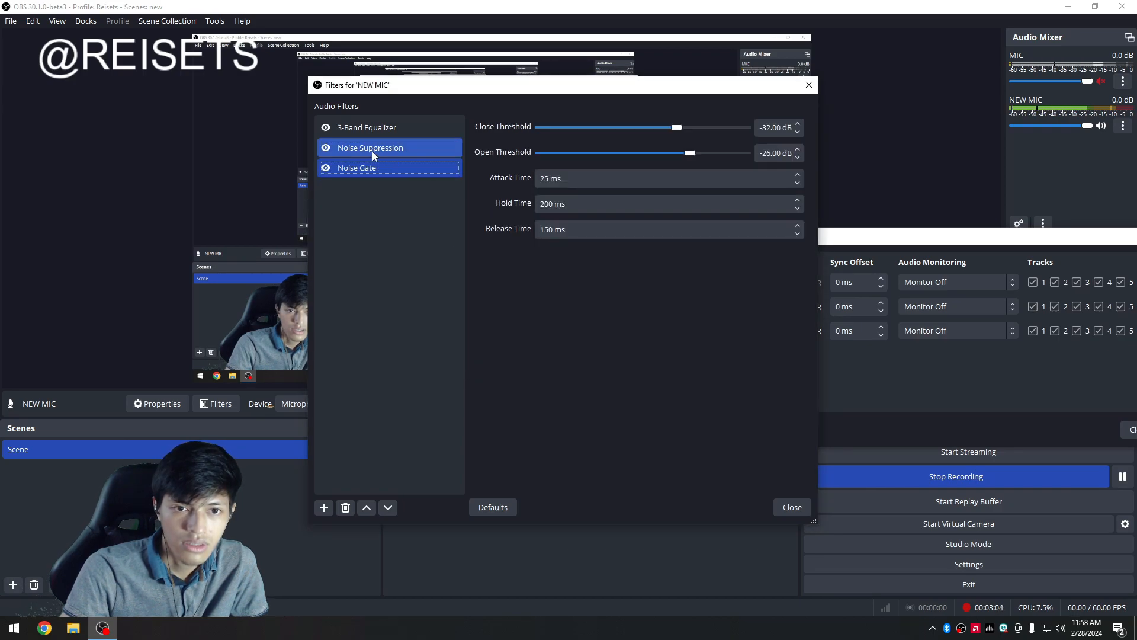
pyautogui.click(895, 378)
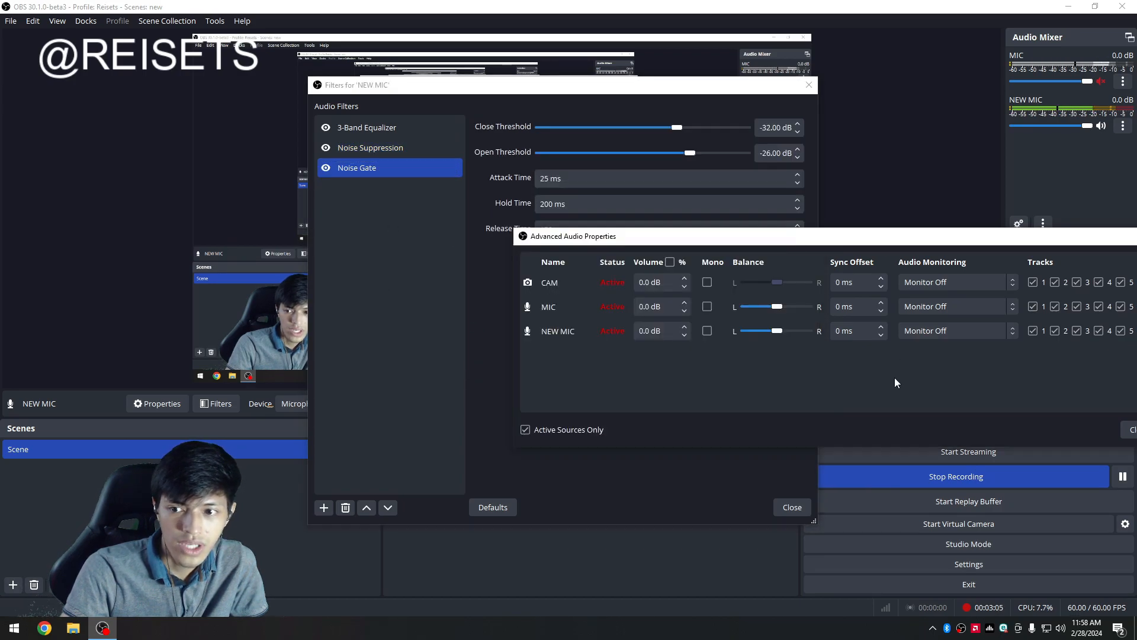
pyautogui.click(375, 429)
pyautogui.click(321, 509)
pyautogui.click(492, 436)
pyautogui.rightClick(422, 255)
pyautogui.click(915, 403)
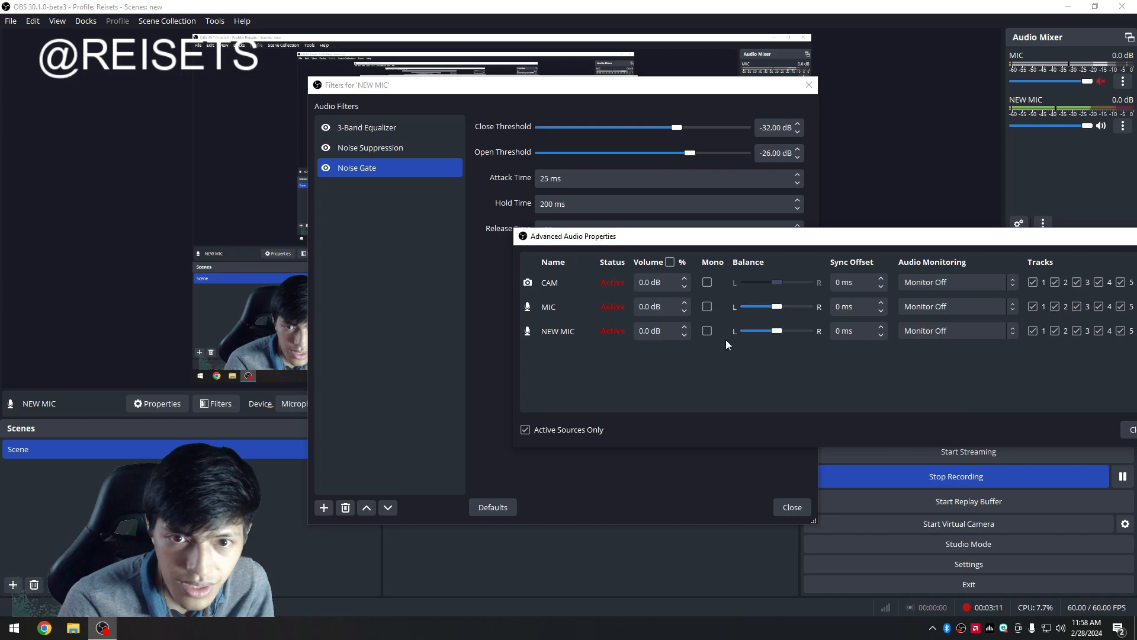
pyautogui.click(424, 276)
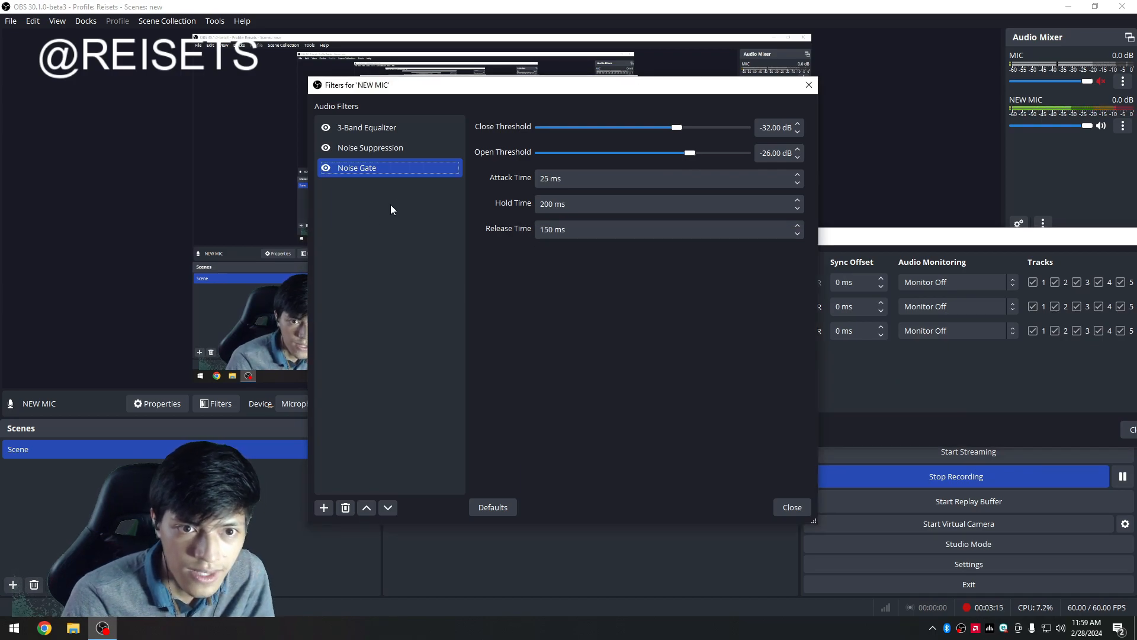
# Disable both the Noise Gate and Noise Suppression filters.
pyautogui.click(407, 149)
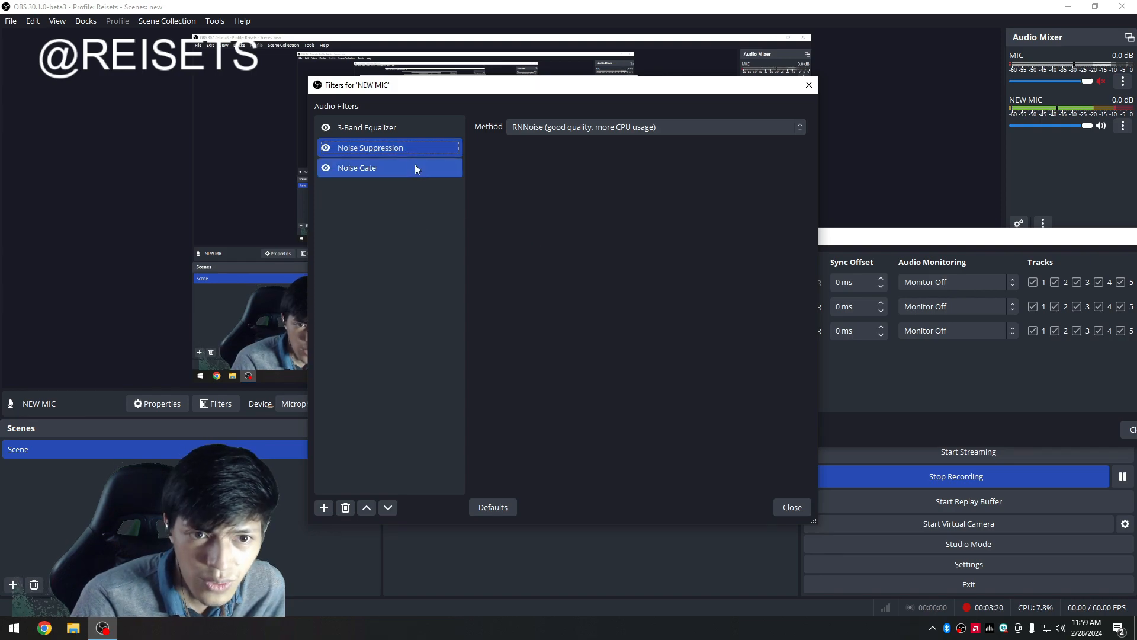
pyautogui.click(415, 166)
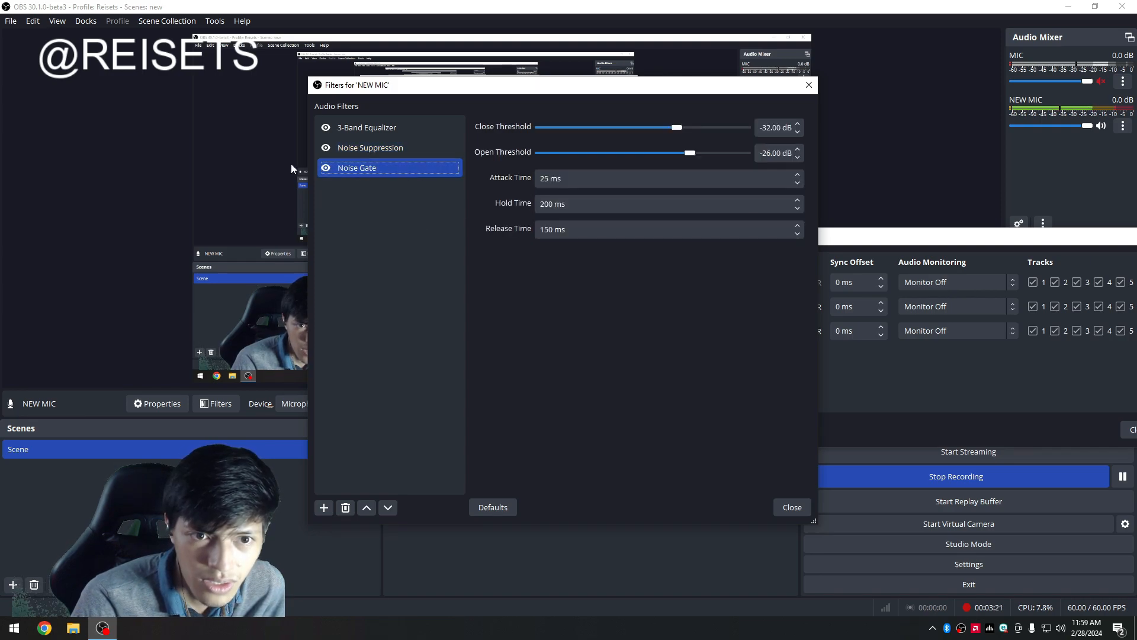
pyautogui.click(326, 168)
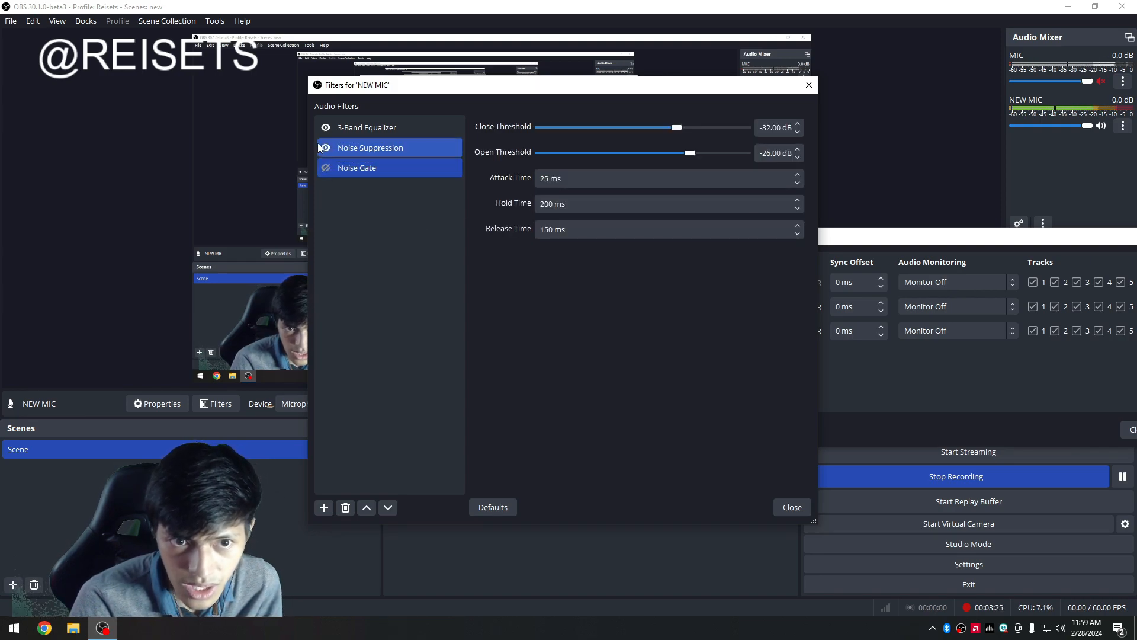
pyautogui.click(326, 147)
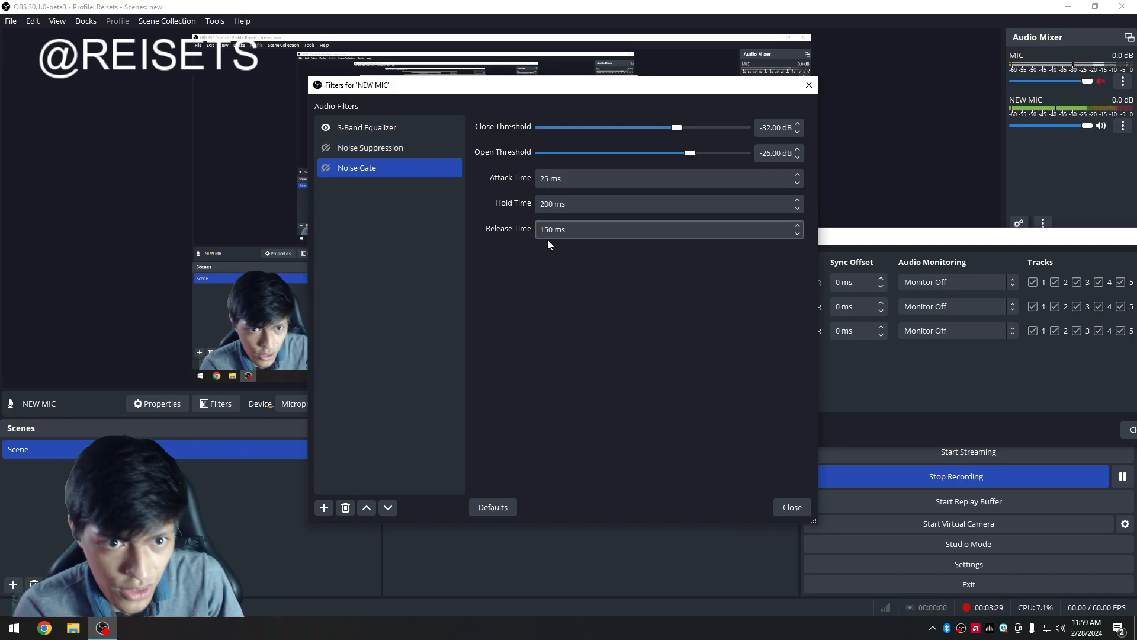
# Switch Noise Suppression's method to Speex and try suppression levels from 0 dB to -60 dB and back to 0 dB.
pyautogui.click(415, 147)
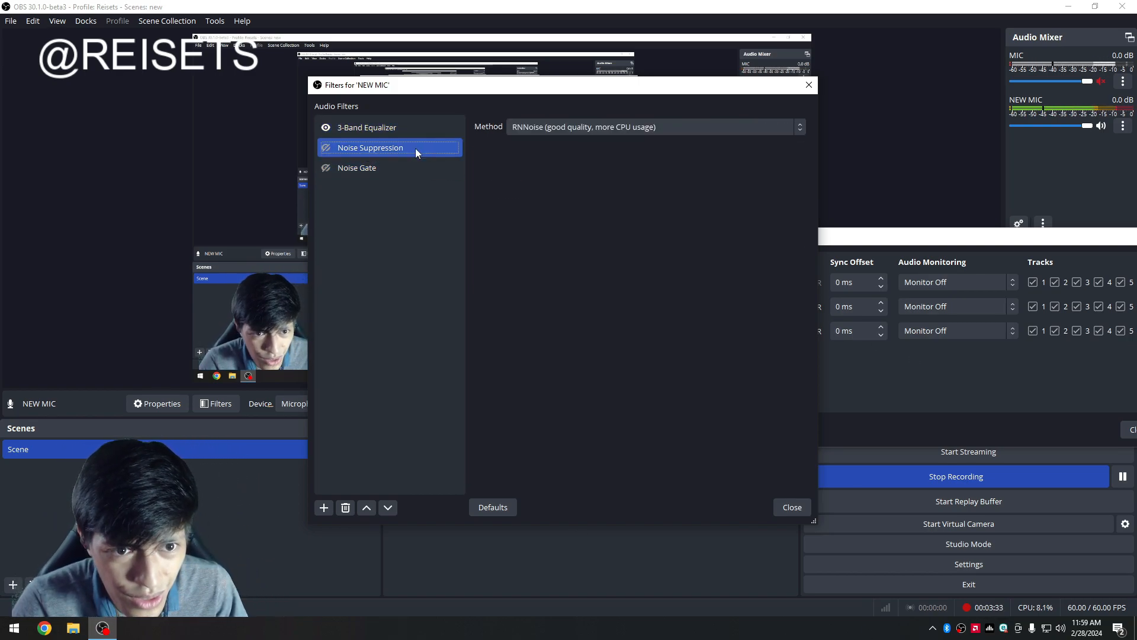
pyautogui.click(528, 176)
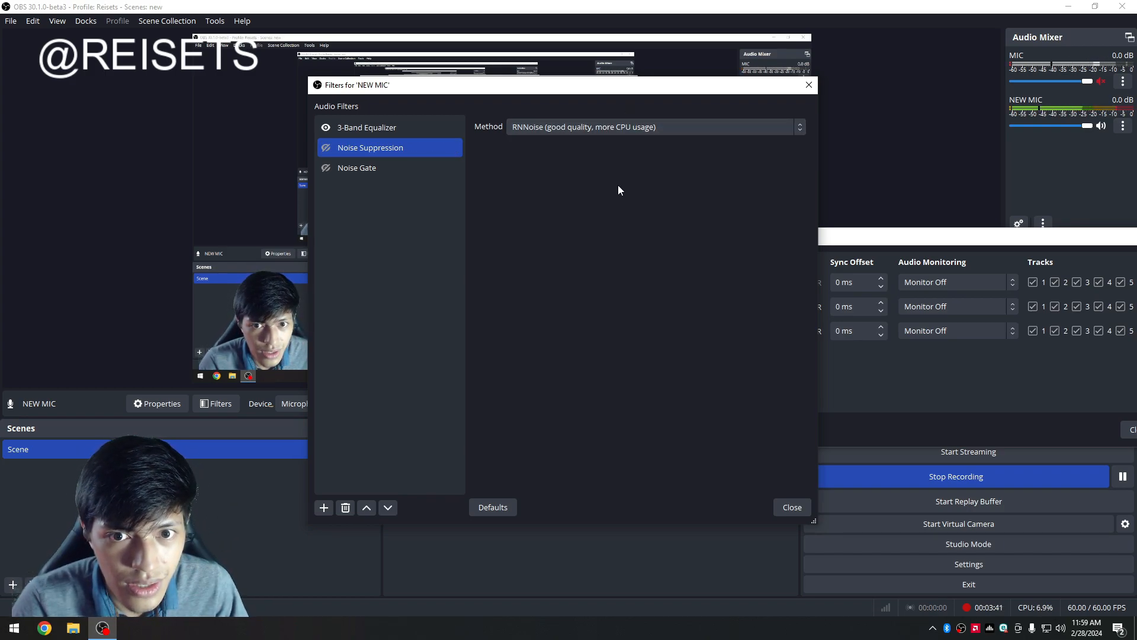
pyautogui.scroll(1, 605, 129)
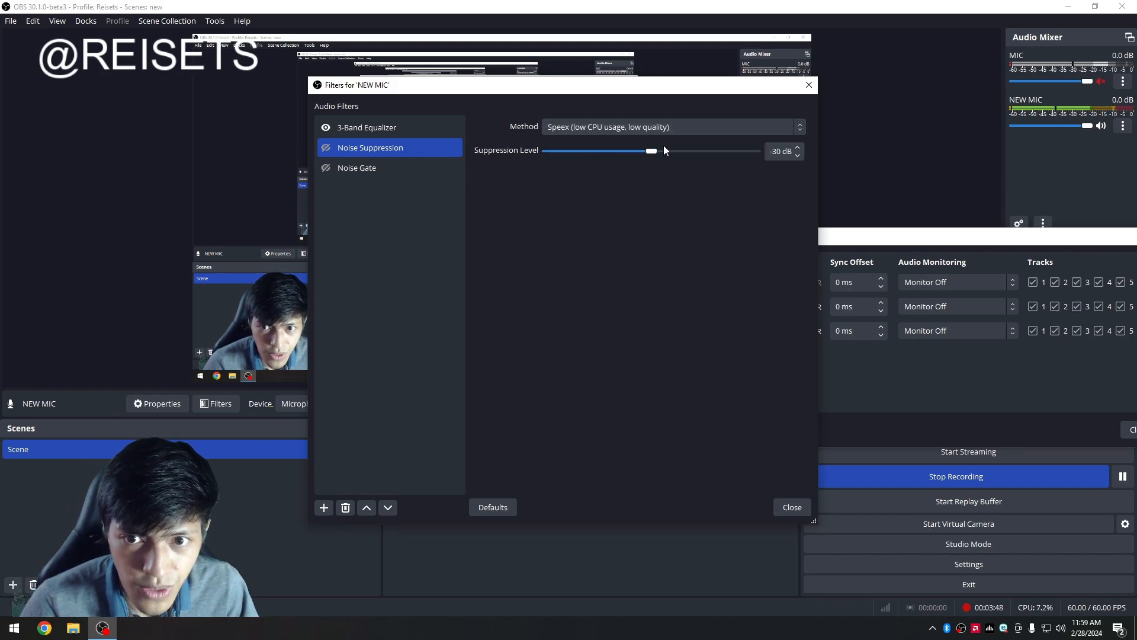
pyautogui.moveTo(651, 153); pyautogui.dragTo(758, 153)
pyautogui.click(894, 405)
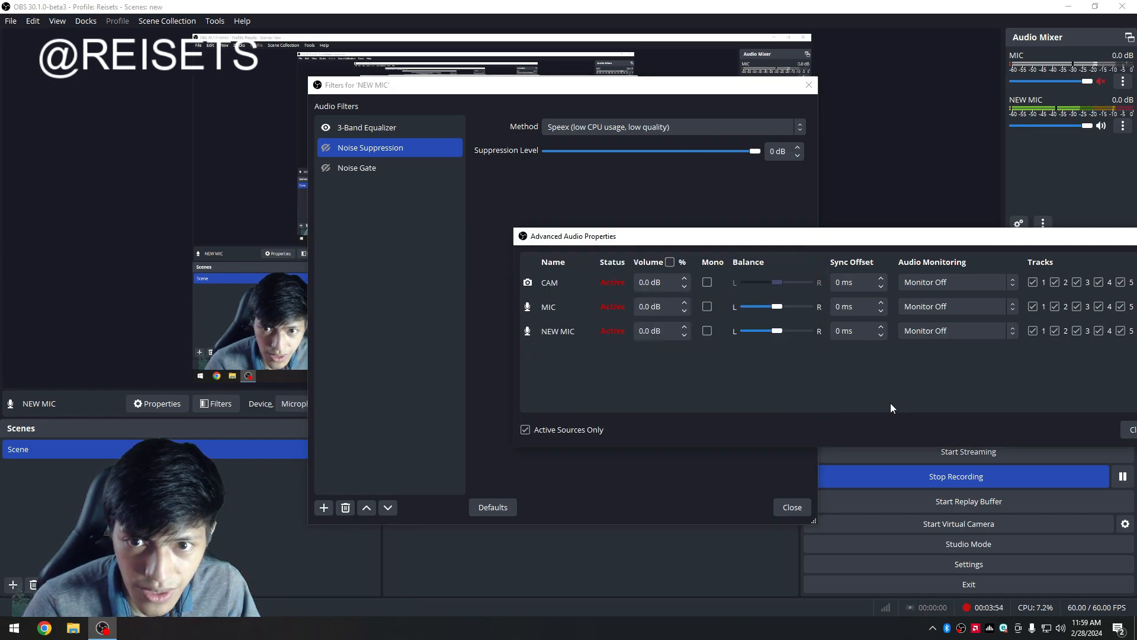
pyautogui.click(638, 201)
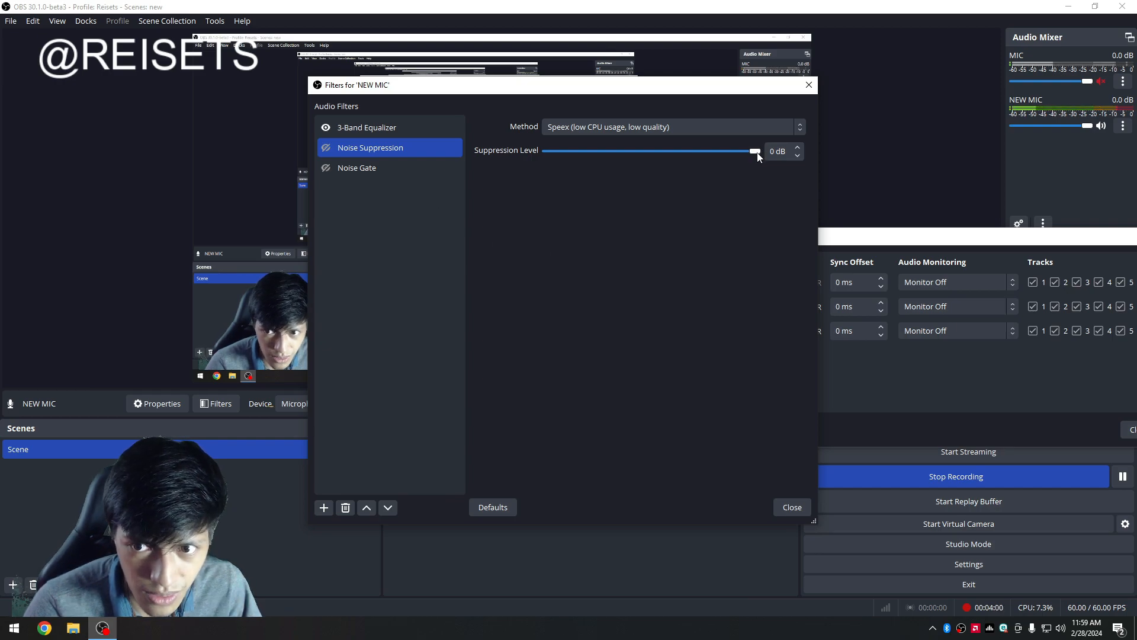
pyautogui.moveTo(755, 161); pyautogui.dragTo(393, 167)
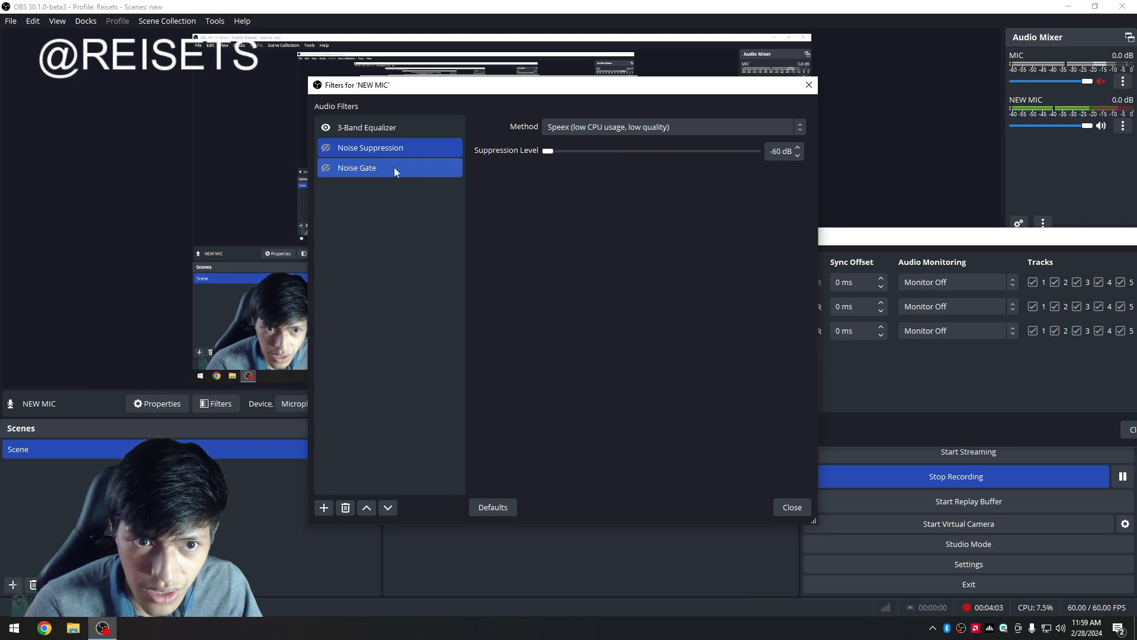
pyautogui.click(943, 404)
pyautogui.click(623, 176)
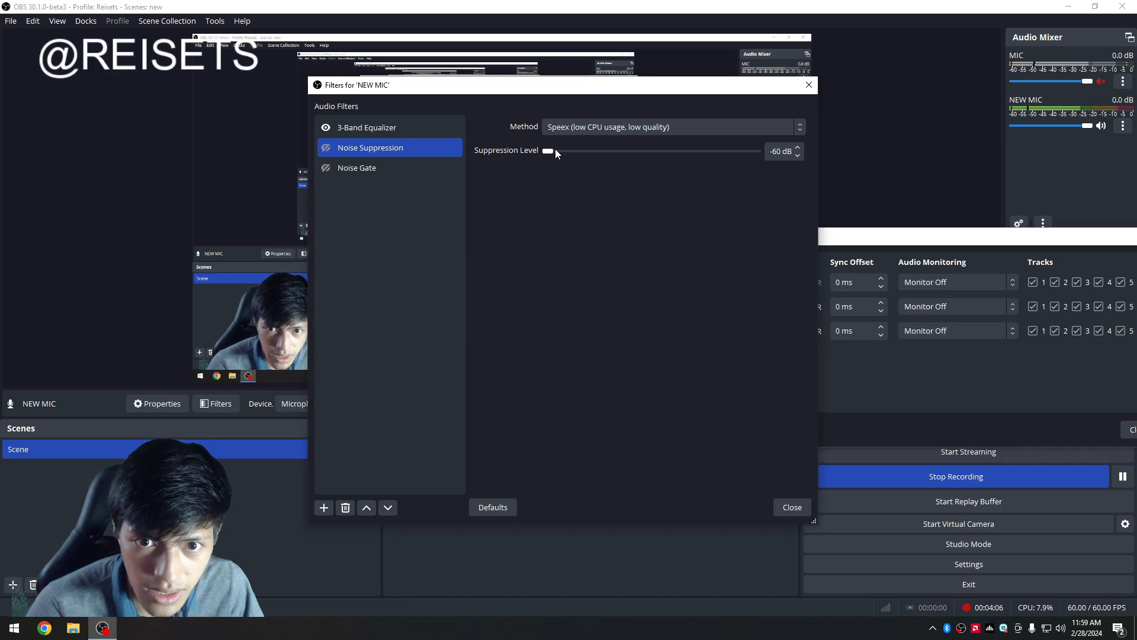
pyautogui.moveTo(556, 152); pyautogui.dragTo(783, 276)
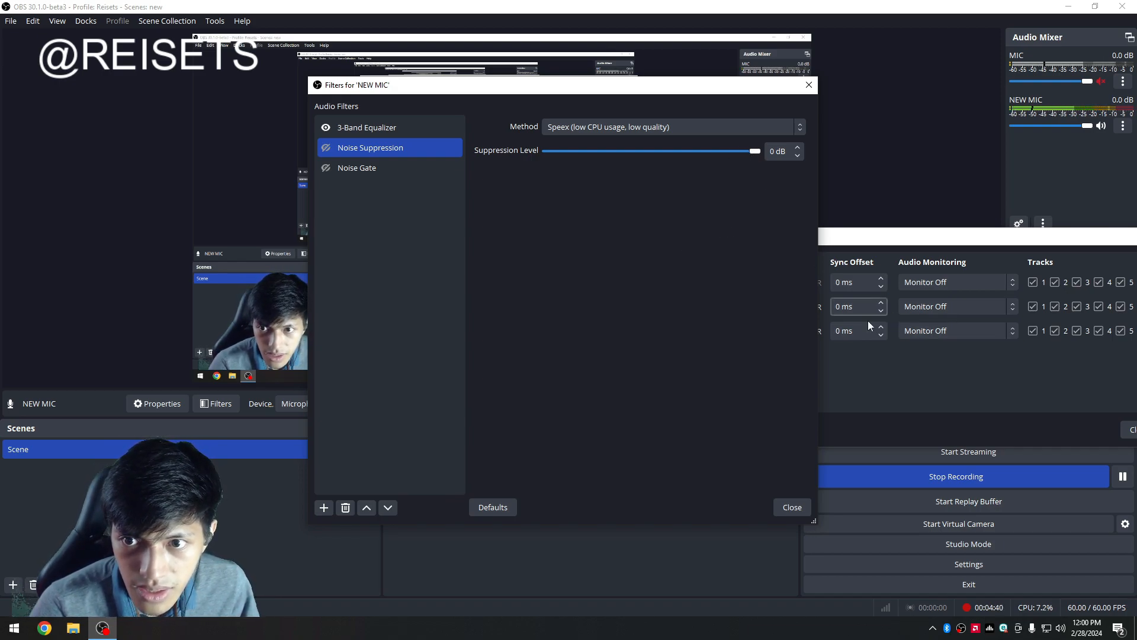
# Set NEW MIC's monitoring to Monitor and Output and lower the Noise Suppression level to -15 dB.
pyautogui.click(918, 337)
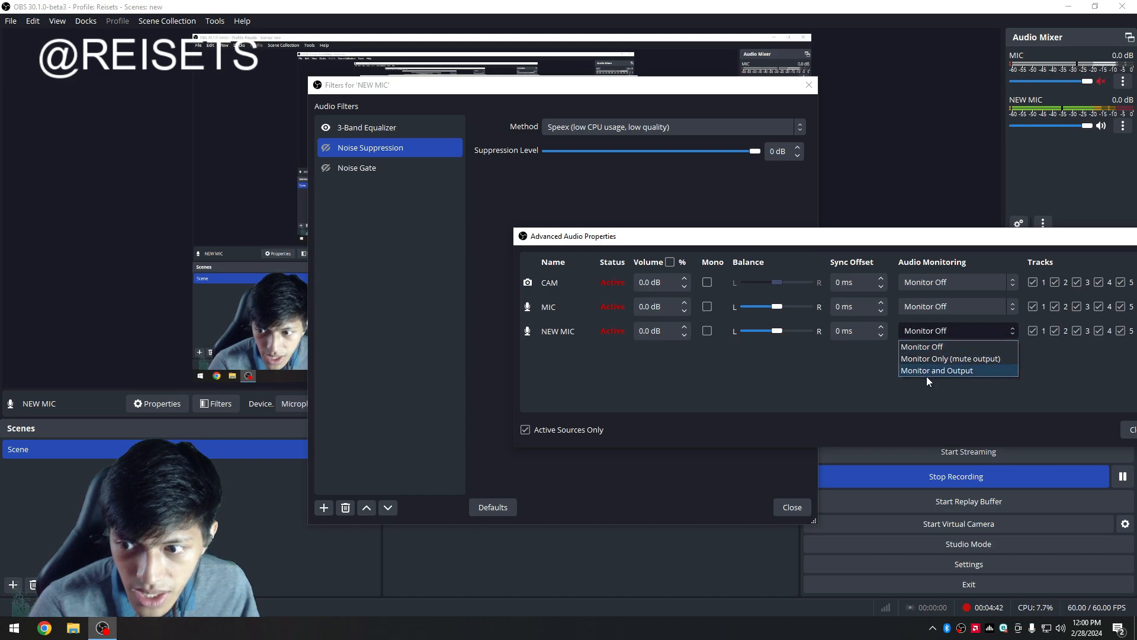
pyautogui.click(927, 371)
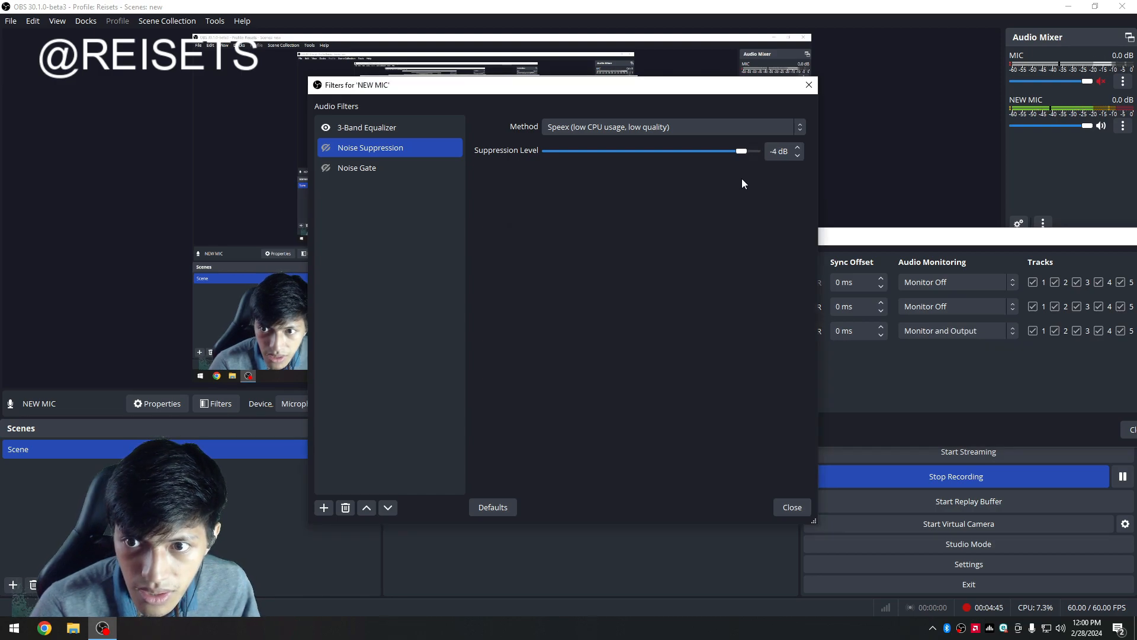
pyautogui.moveTo(741, 179); pyautogui.dragTo(701, 180)
# Re-enable the Noise Suppression filter.
pyautogui.click(328, 168)
pyautogui.click(327, 147)
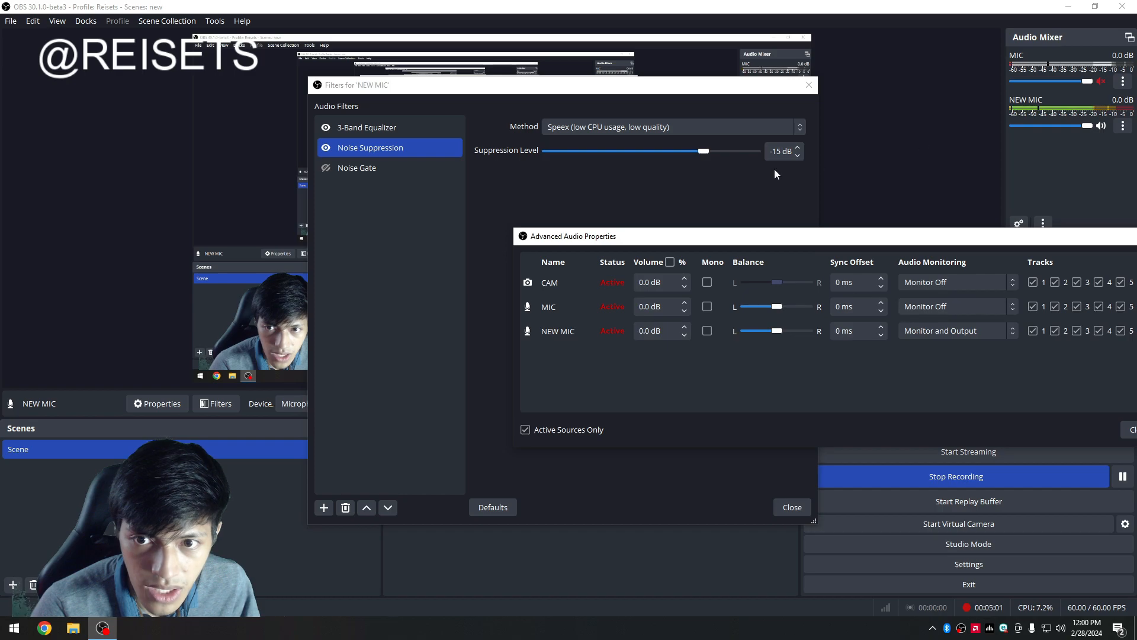
pyautogui.click(774, 169)
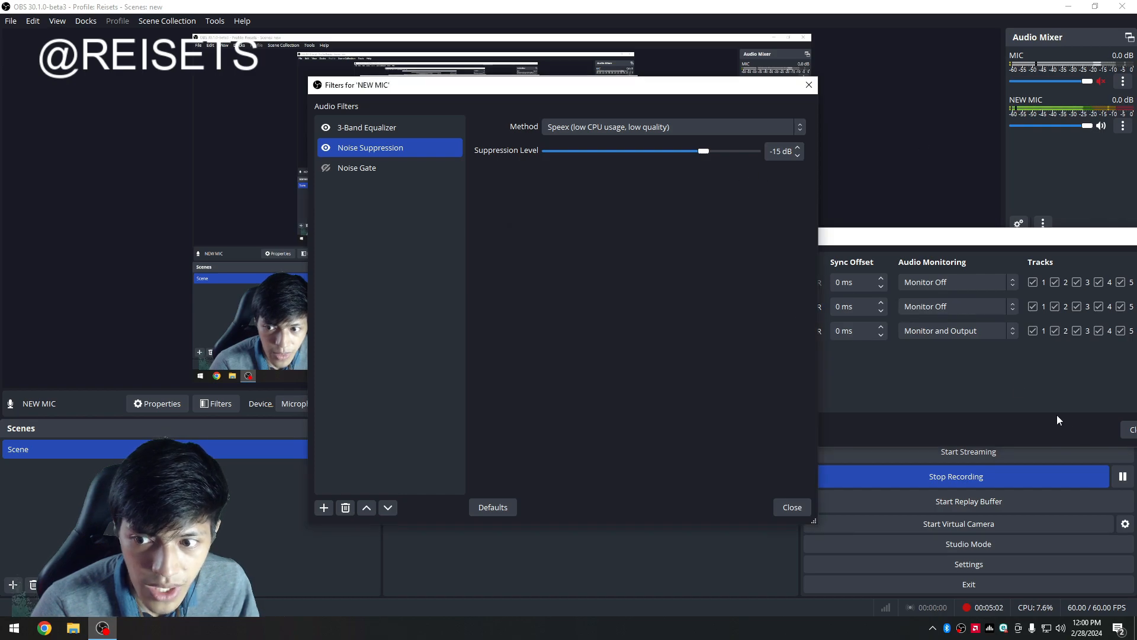
pyautogui.click(990, 377)
pyautogui.click(771, 204)
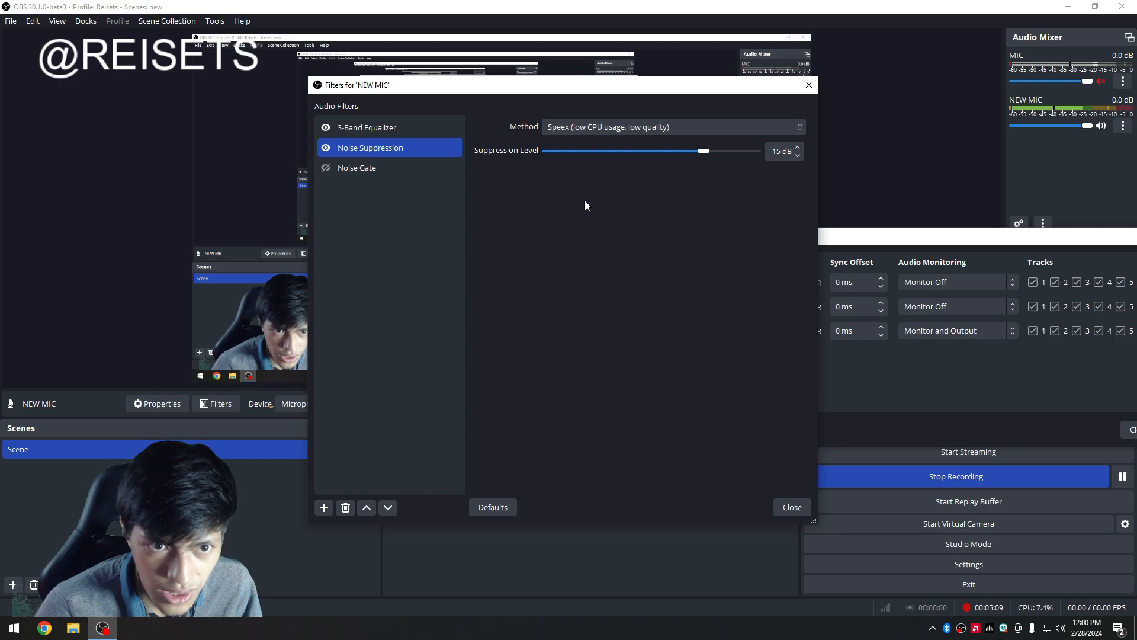
pyautogui.click(887, 396)
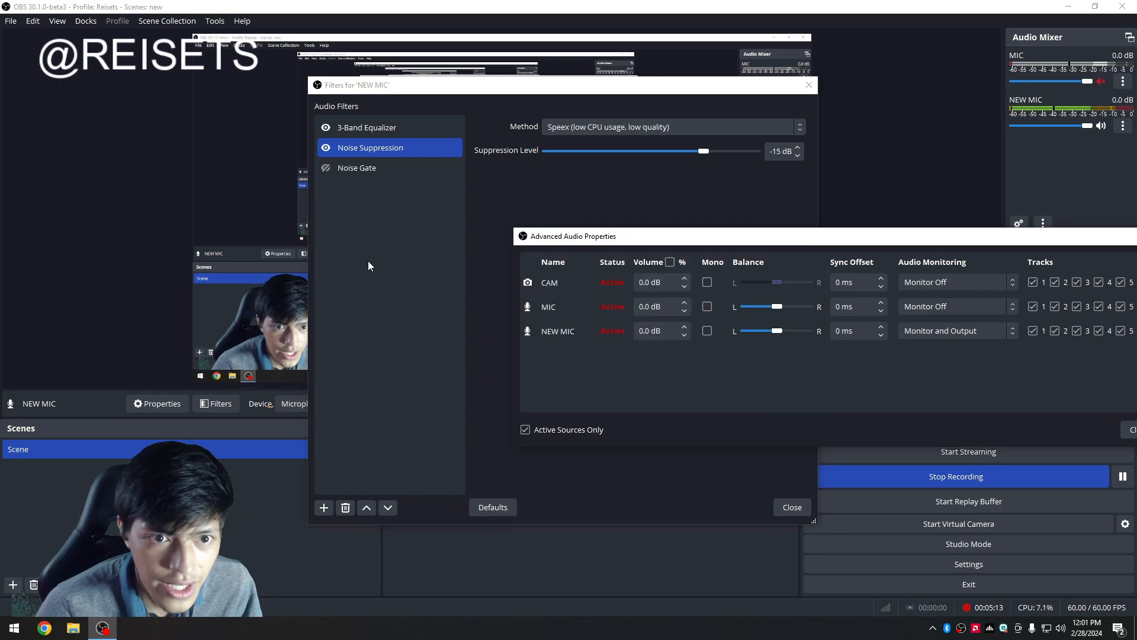
# Re-enable the Noise Gate filter and set its close threshold to -35 dB and open threshold to -30 dB.
pyautogui.click(368, 266)
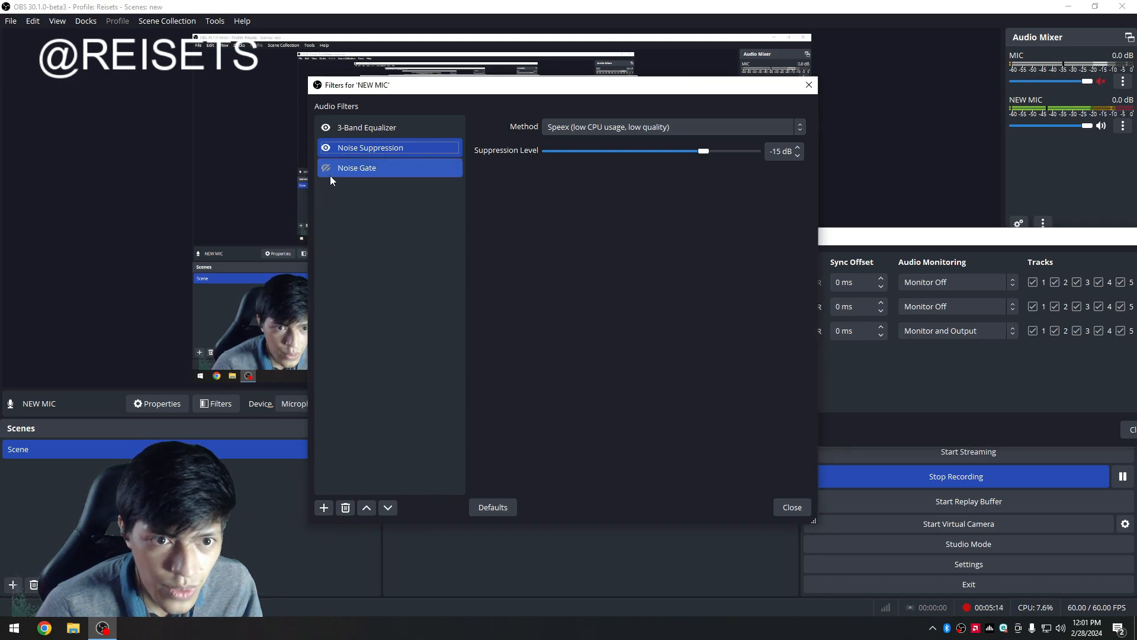
pyautogui.click(326, 169)
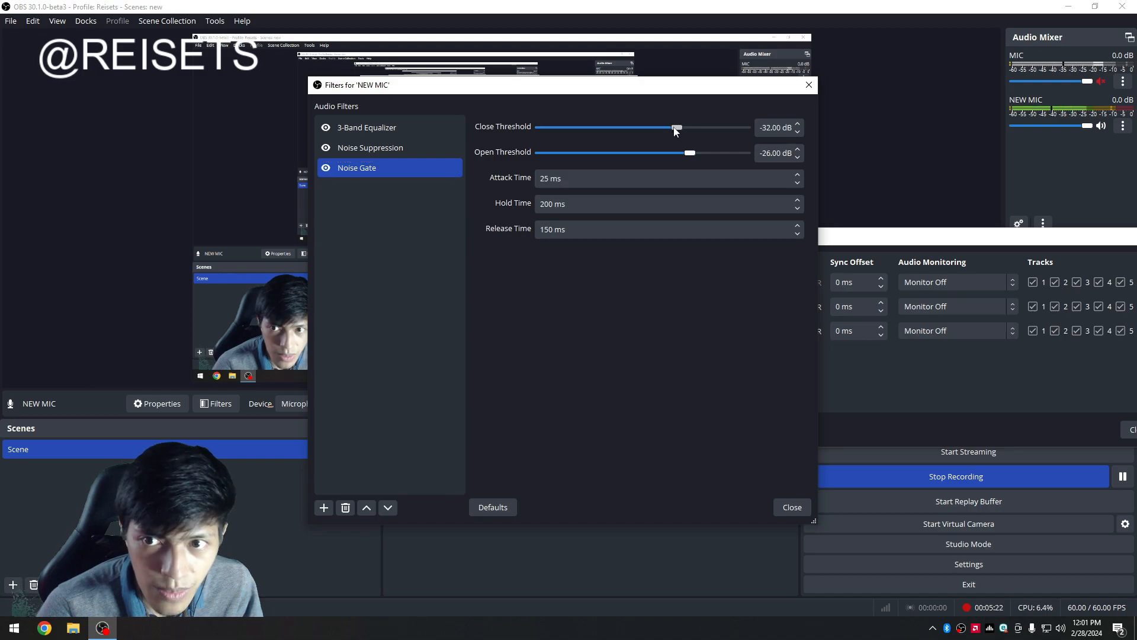
pyautogui.moveTo(679, 131); pyautogui.dragTo(670, 130)
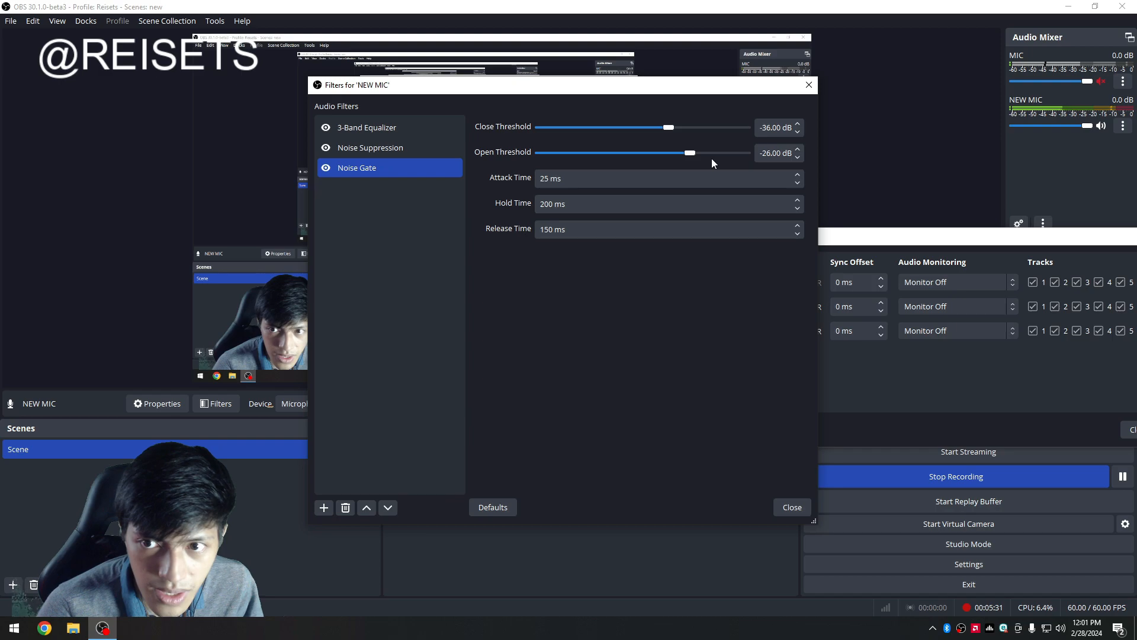
pyautogui.moveTo(668, 130); pyautogui.dragTo(681, 153)
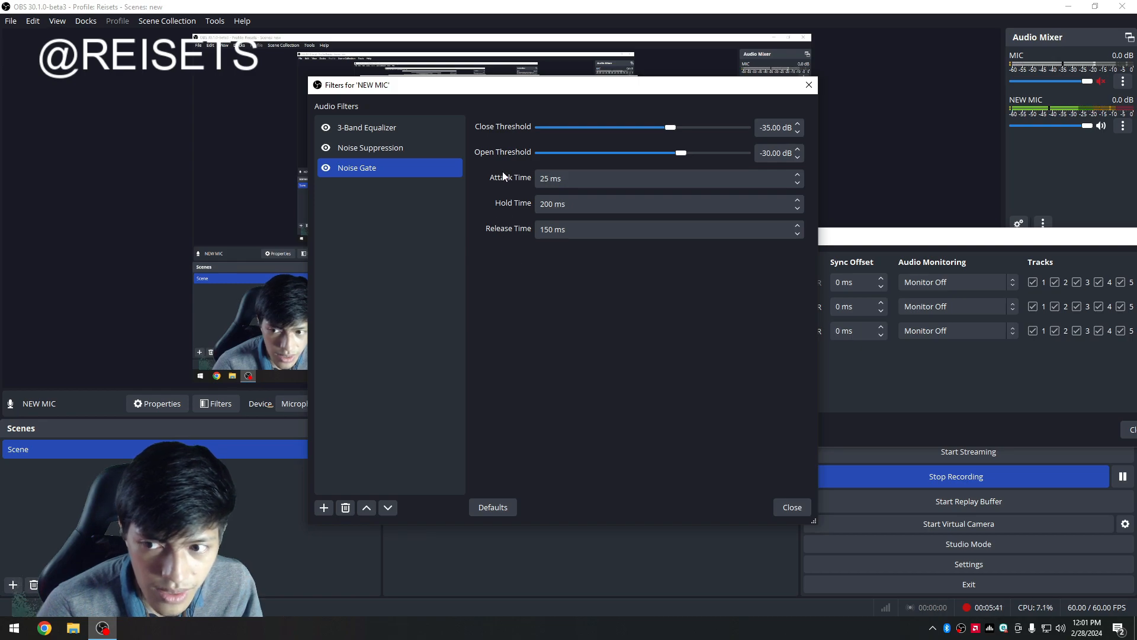
pyautogui.click(923, 393)
pyautogui.click(527, 205)
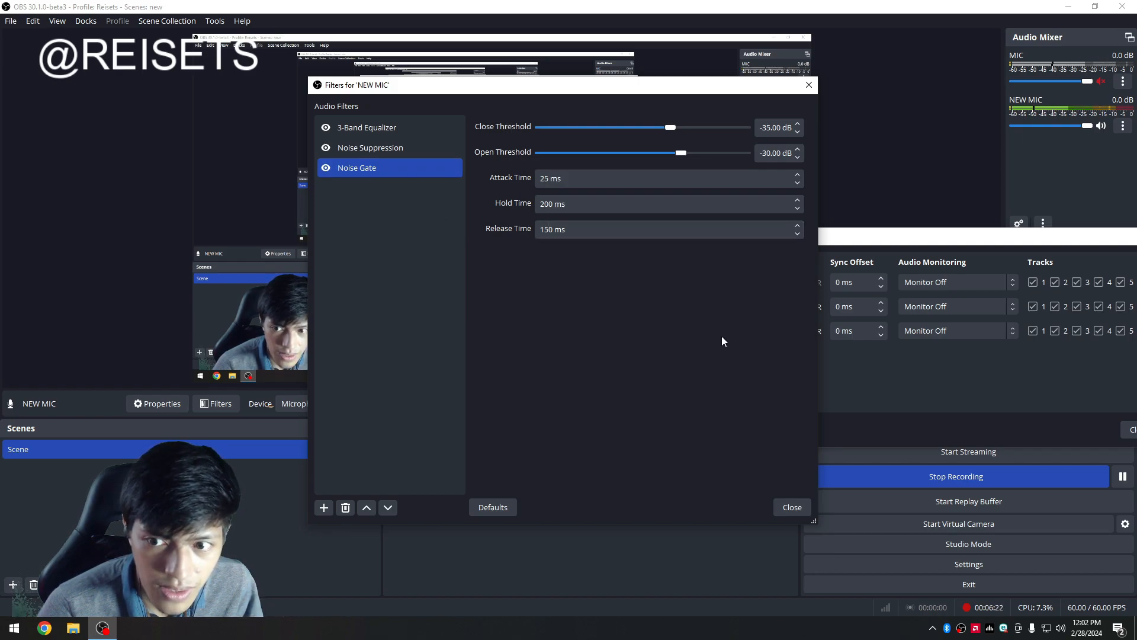
# Set NEW MIC's audio monitoring to Monitor Off in Advanced Audio Properties.
pyautogui.click(949, 391)
pyautogui.click(973, 333)
pyautogui.click(962, 371)
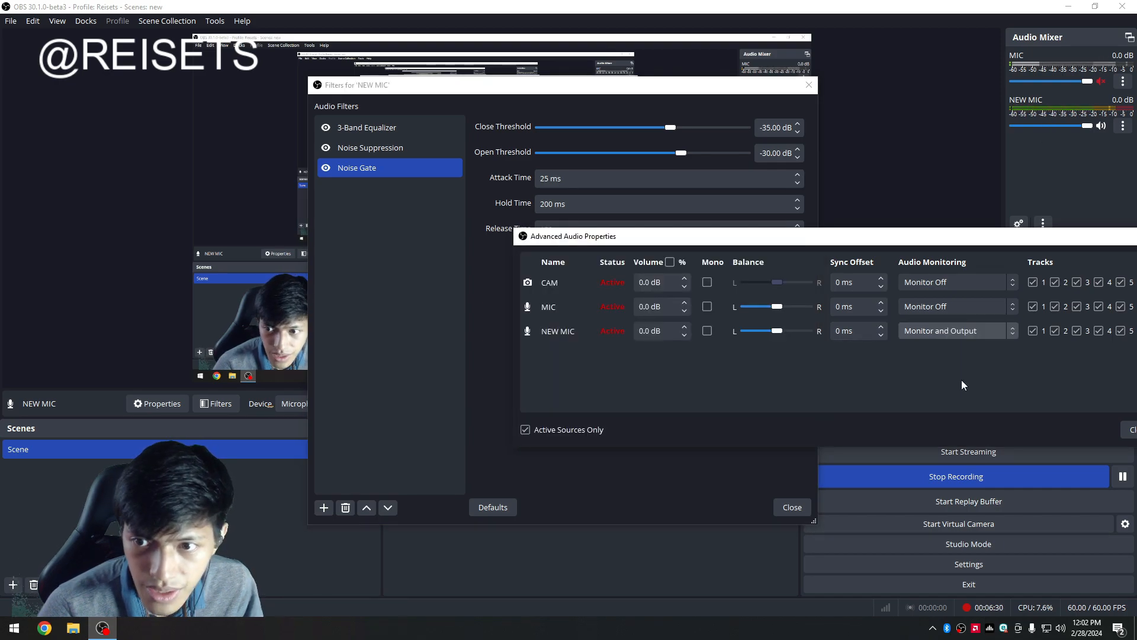
pyautogui.click(947, 335)
pyautogui.click(845, 379)
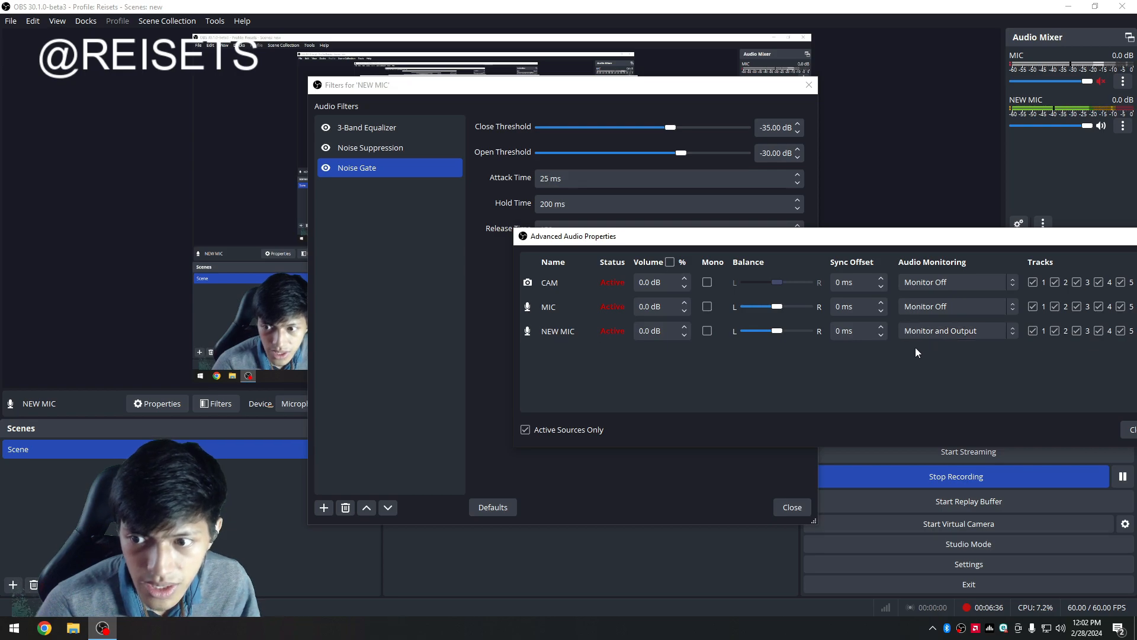
pyautogui.click(917, 331)
pyautogui.click(821, 393)
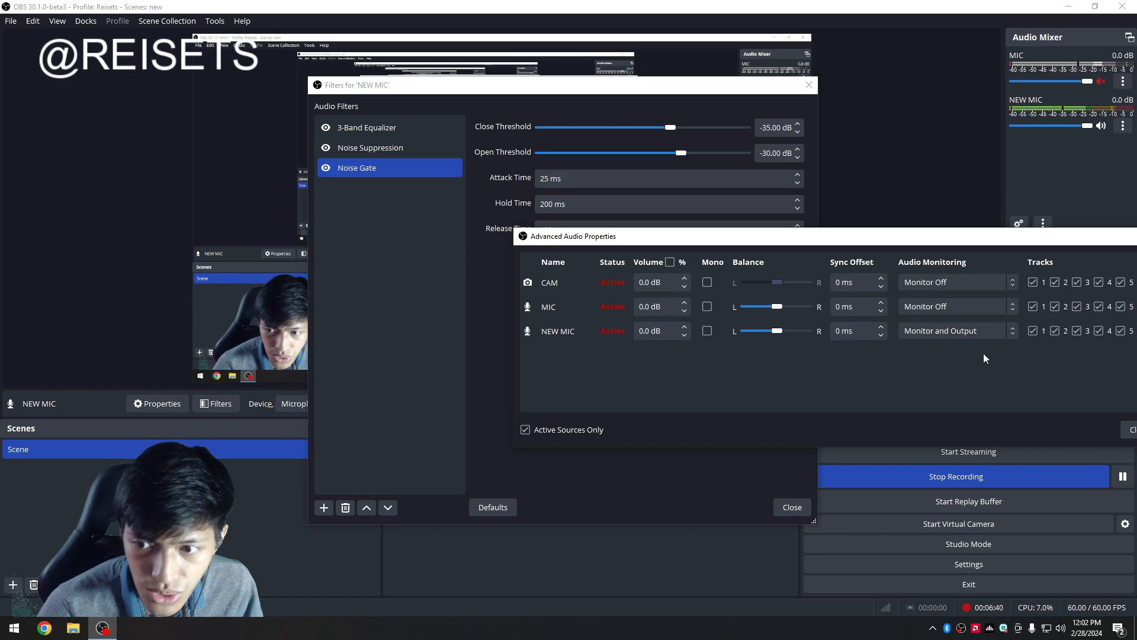
pyautogui.click(948, 332)
pyautogui.click(938, 346)
pyautogui.click(947, 336)
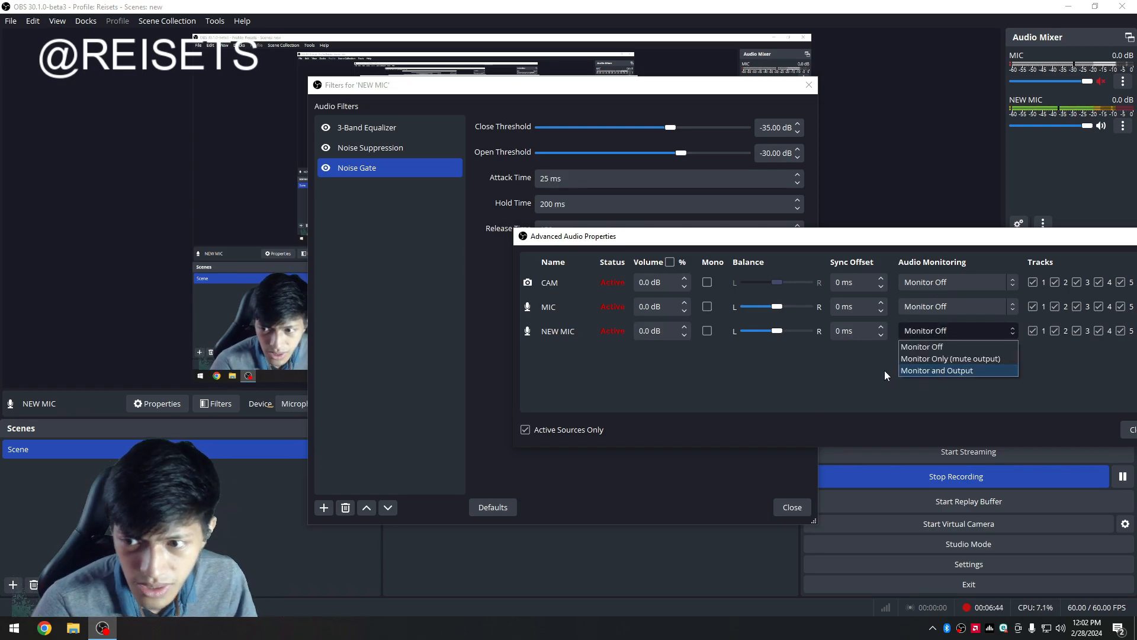
pyautogui.click(862, 362)
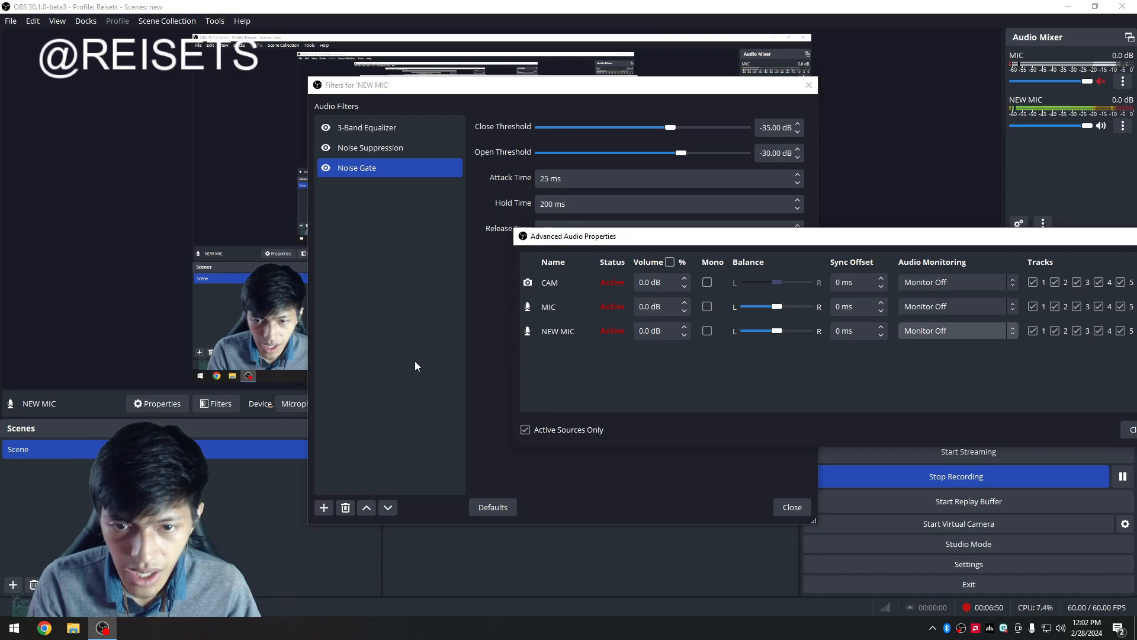
# Try raising the Noise Gate thresholds to -25 dB close and -20 dB open, then return them to -35 dB and -30 dB.
pyautogui.click(480, 350)
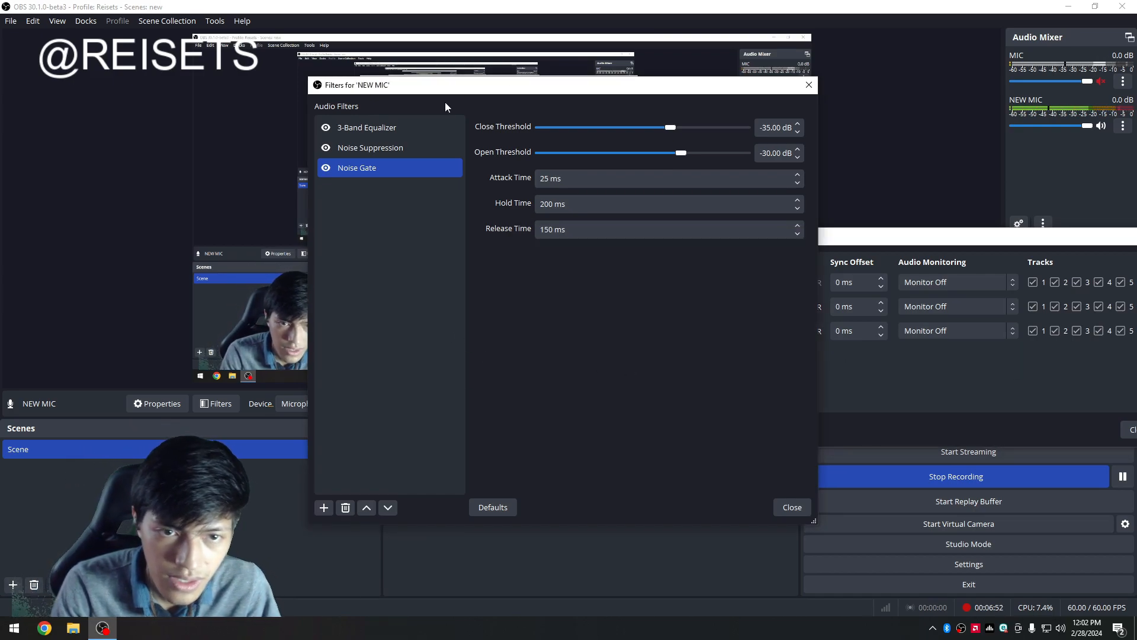
pyautogui.click(946, 398)
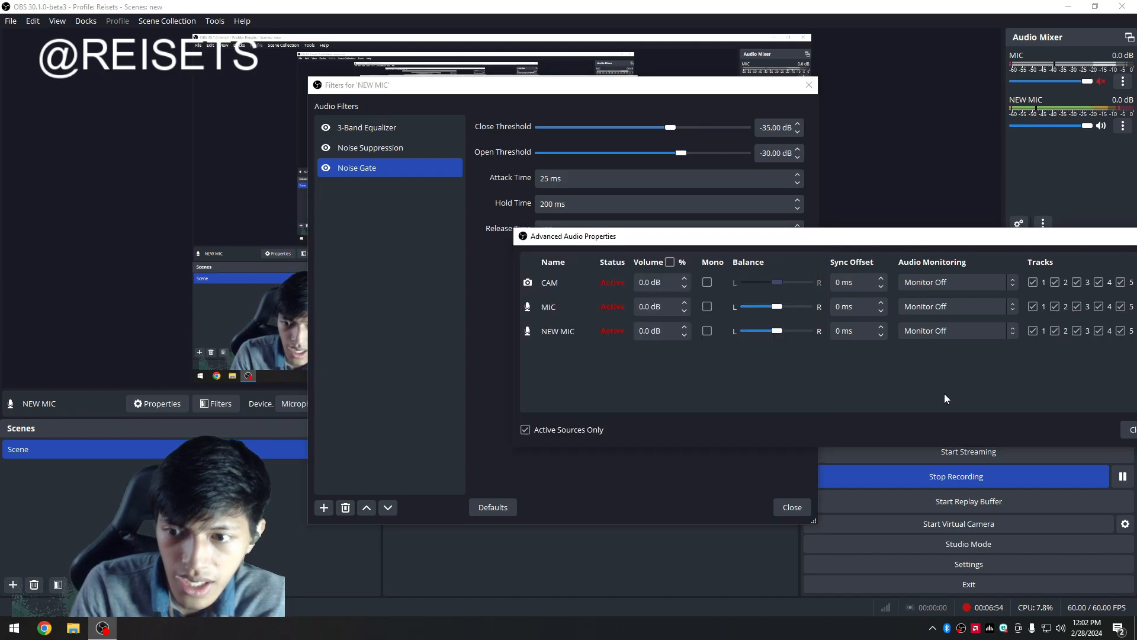
pyautogui.click(727, 481)
pyautogui.click(902, 402)
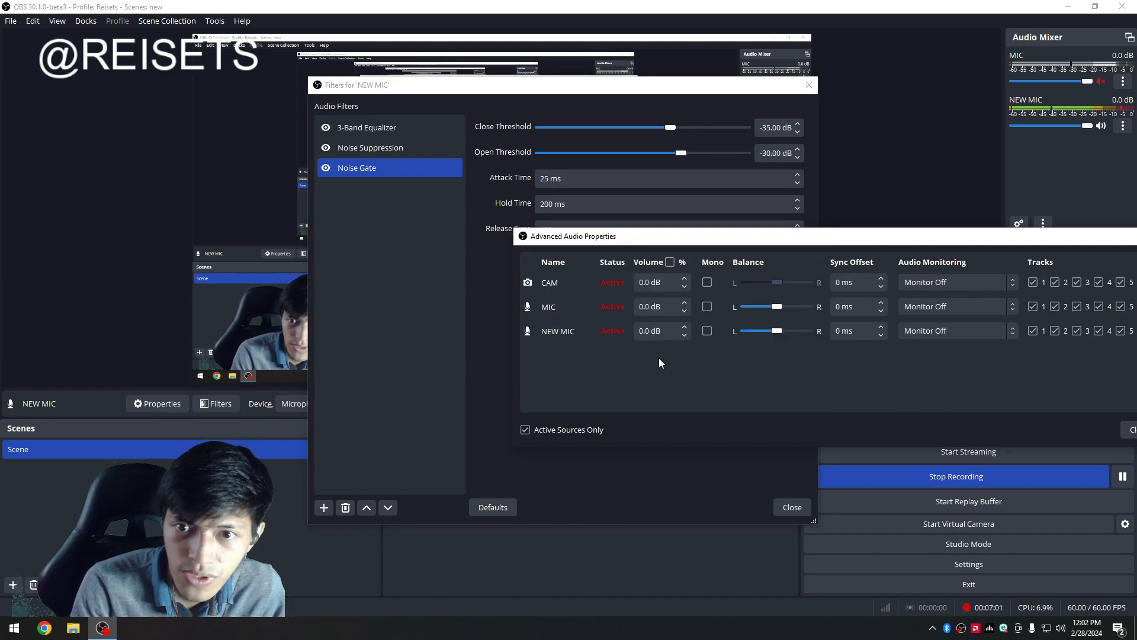
pyautogui.click(674, 498)
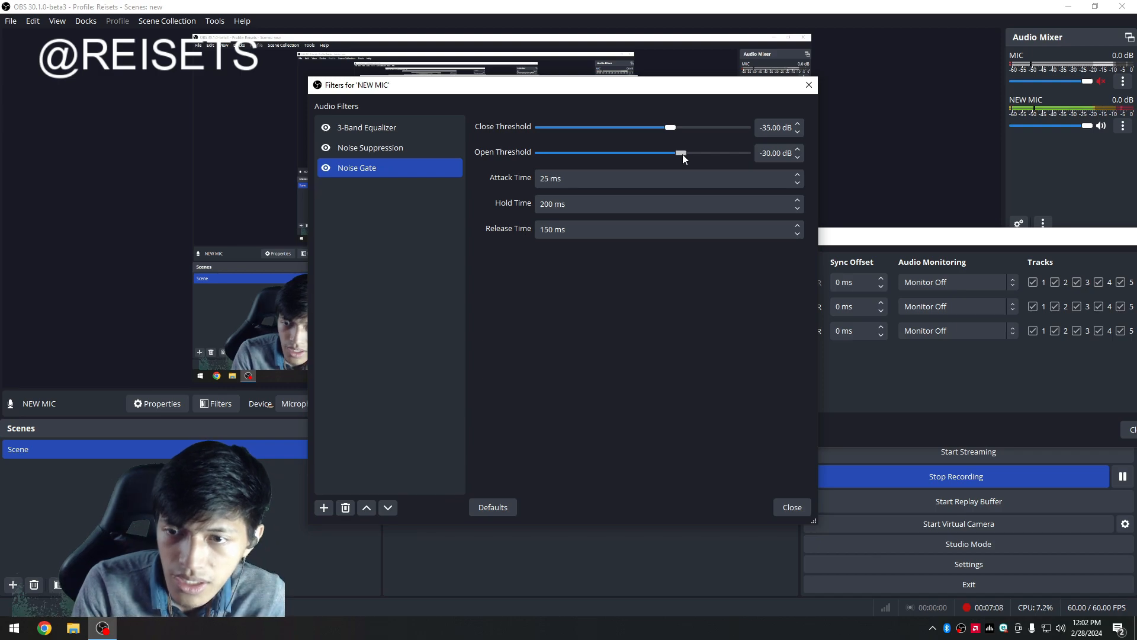
pyautogui.moveTo(682, 154); pyautogui.dragTo(686, 159)
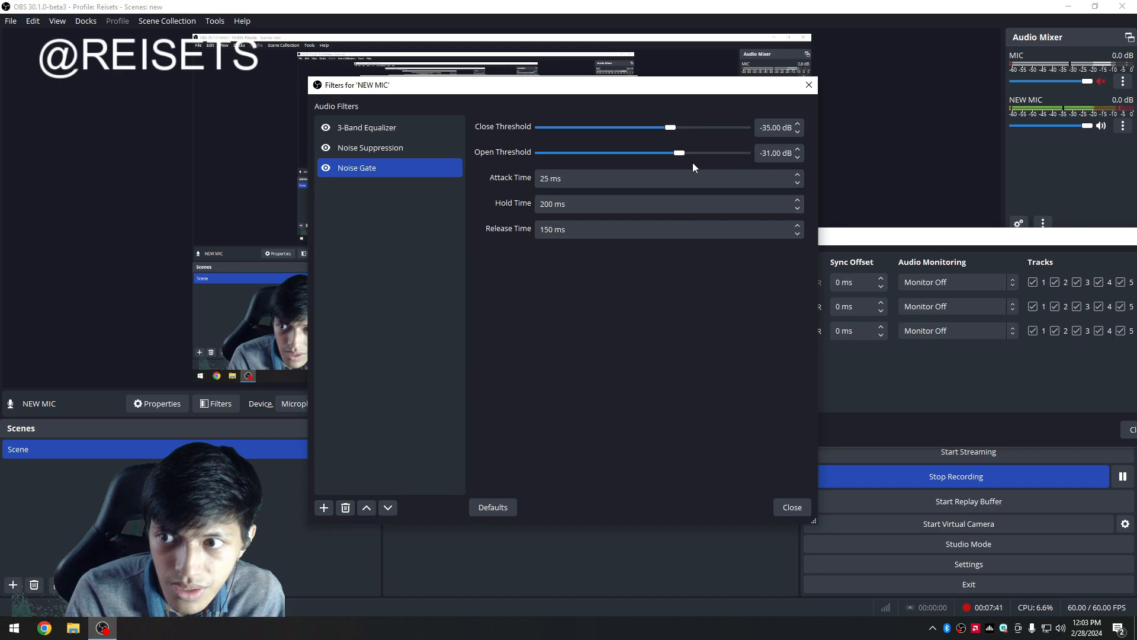
pyautogui.moveTo(679, 154); pyautogui.dragTo(681, 154)
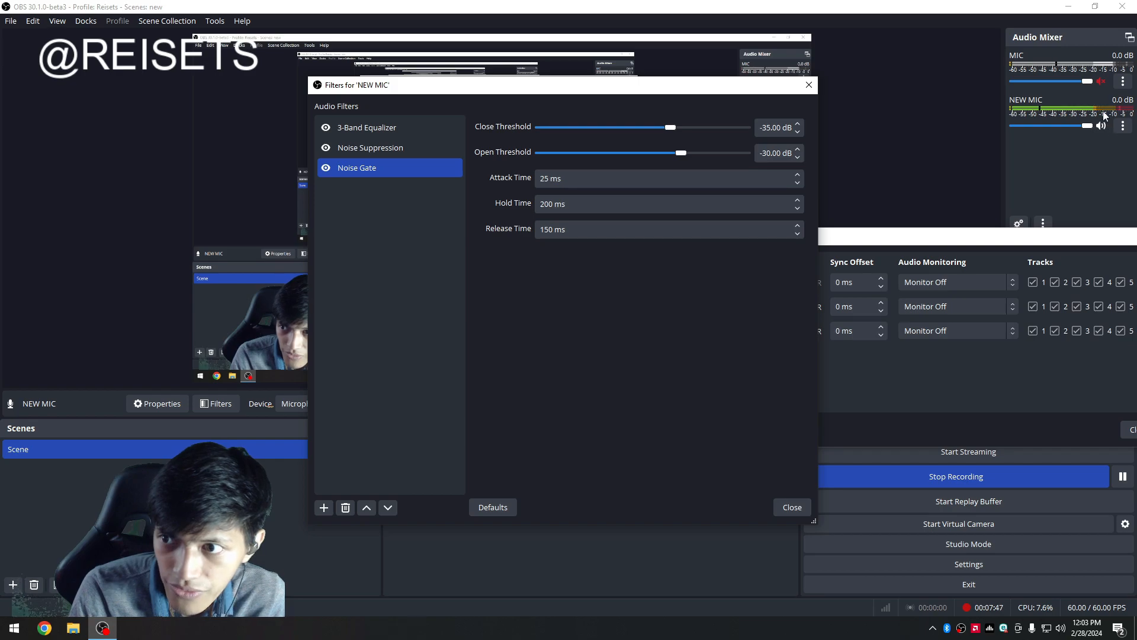
# Add a Gain filter to NEW MIC and move it up to sit directly below the 3-Band Equalizer.
pyautogui.click(913, 399)
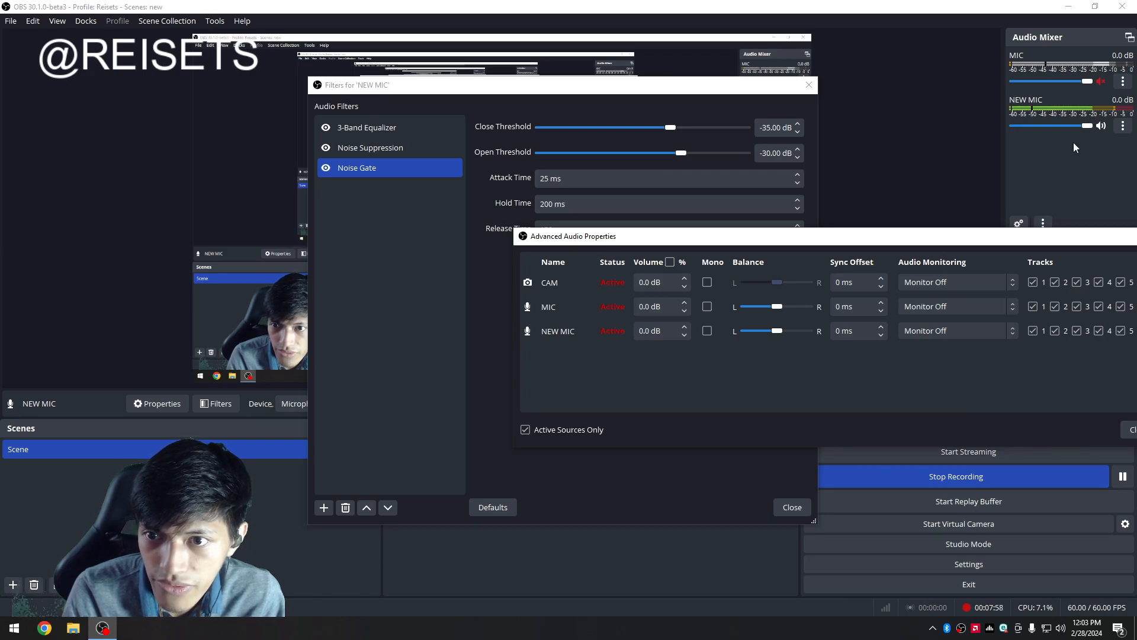
pyautogui.click(499, 308)
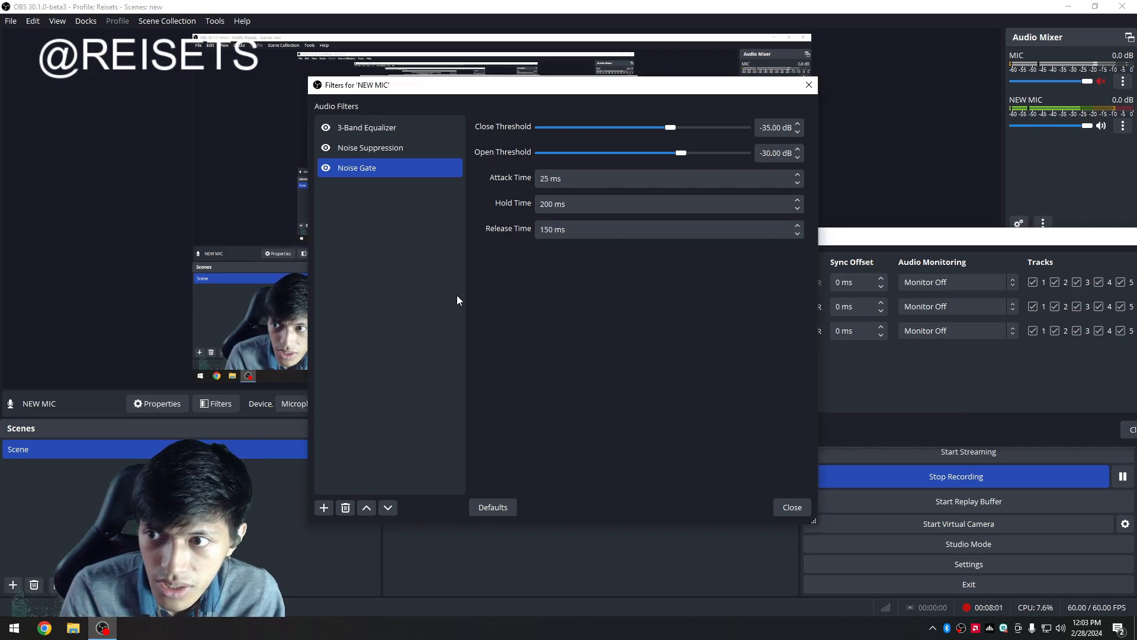
pyautogui.click(363, 226)
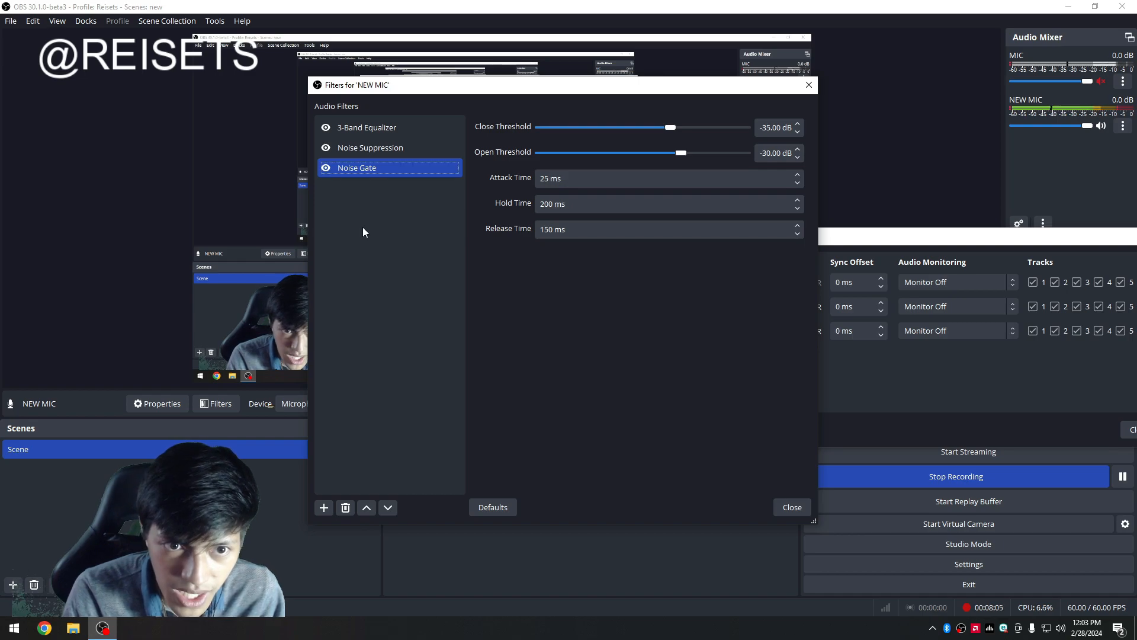
pyautogui.rightClick(340, 190)
pyautogui.click(441, 382)
pyautogui.rightClick(336, 202)
pyautogui.moveTo(342, 212)
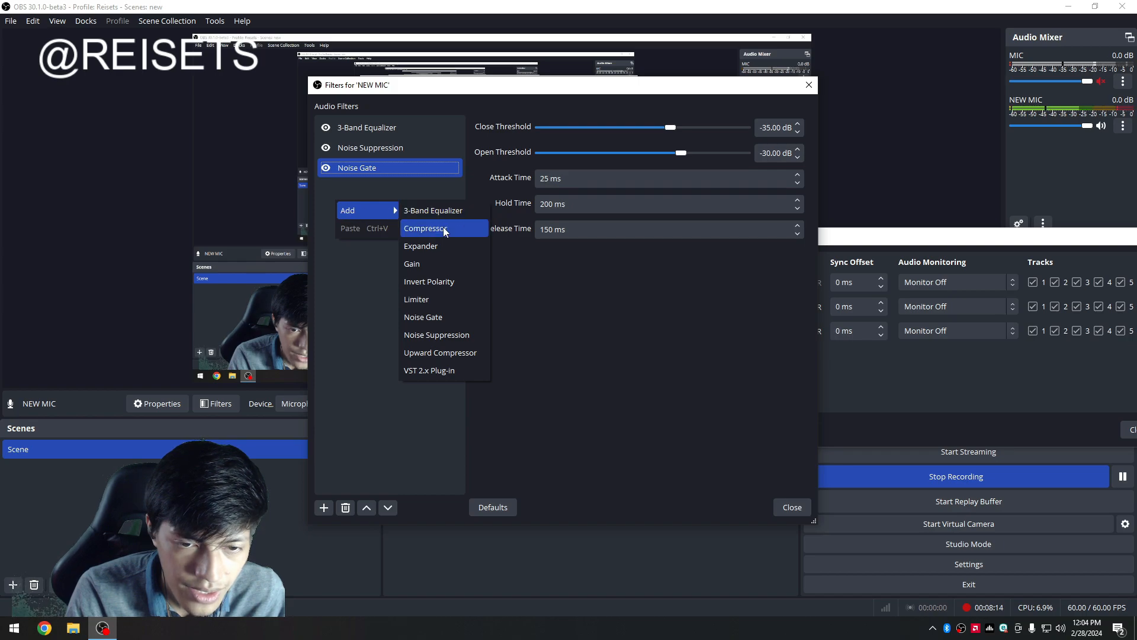
pyautogui.click(445, 264)
pyautogui.click(535, 325)
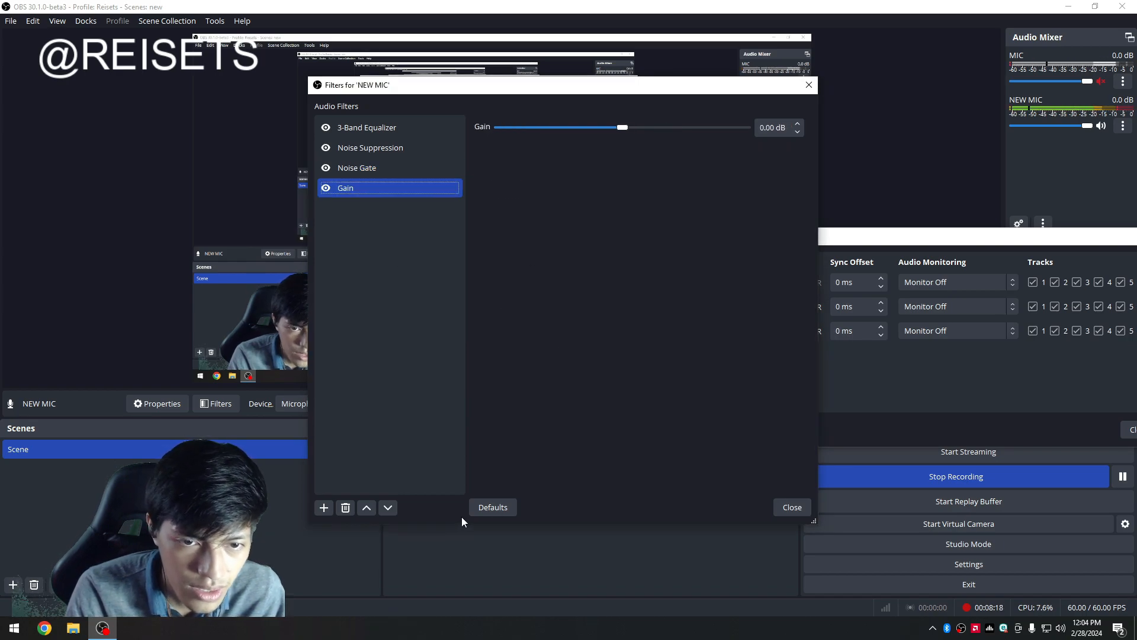
pyautogui.click(367, 508)
pyautogui.click(366, 507)
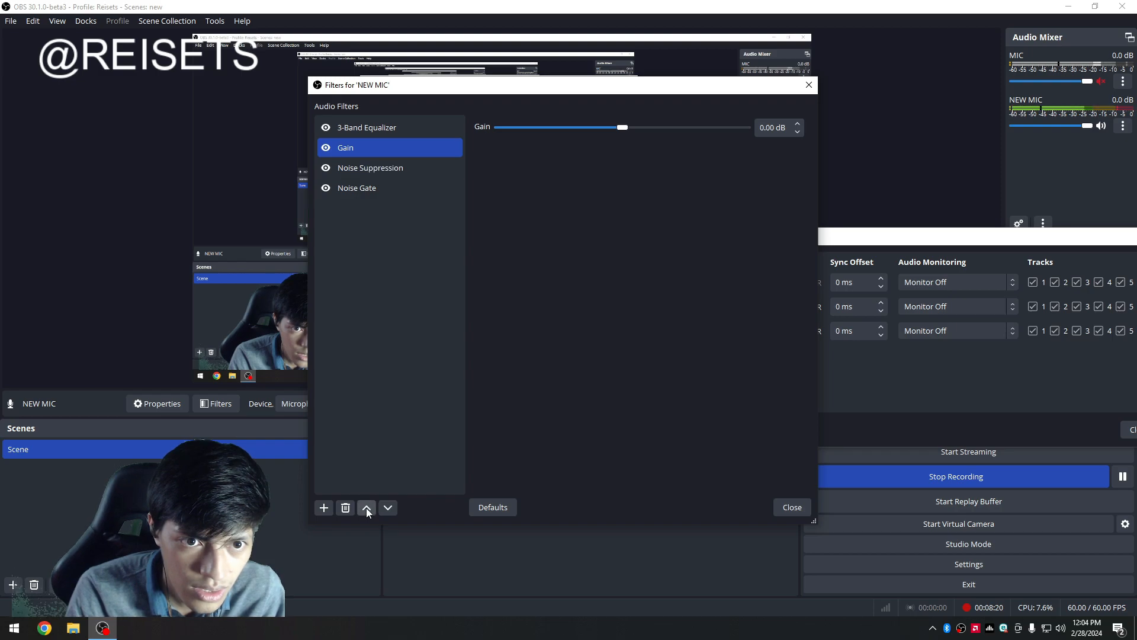
# Raise the Gain filter's gain to 3 dB.
pyautogui.click(367, 168)
pyautogui.click(380, 190)
pyautogui.click(382, 171)
pyautogui.click(385, 187)
pyautogui.click(381, 149)
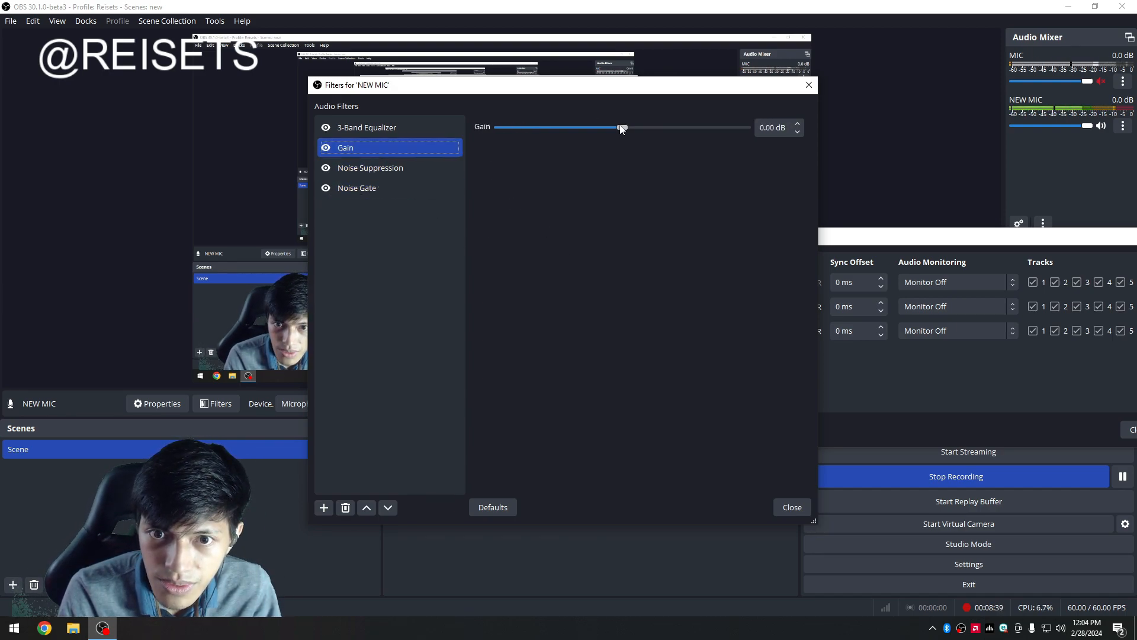
pyautogui.moveTo(622, 129); pyautogui.dragTo(634, 160)
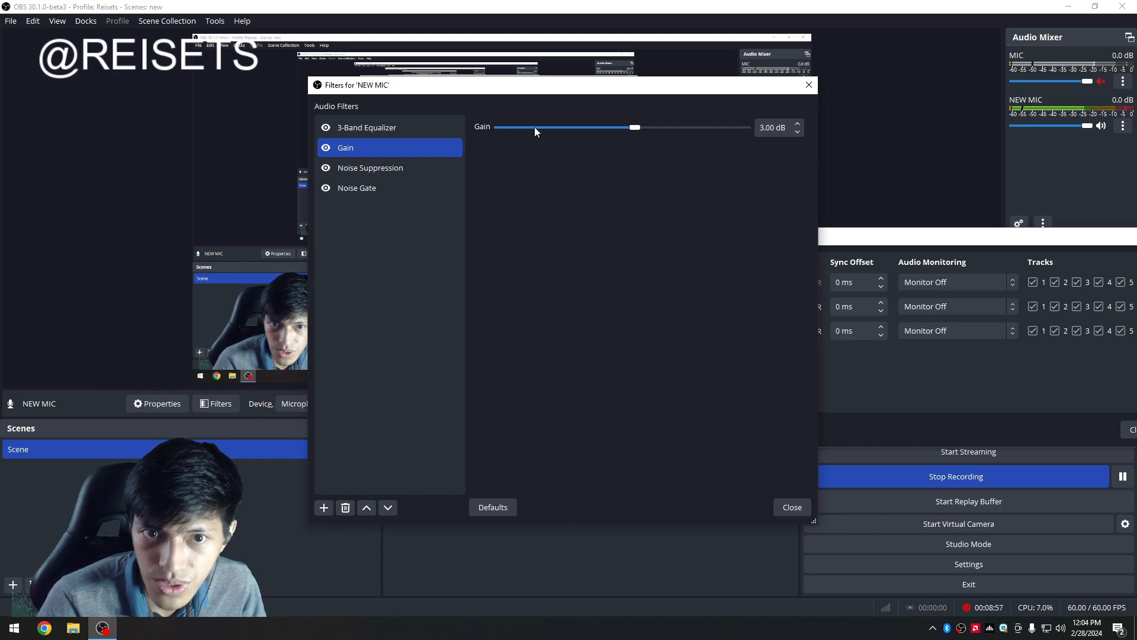
# Add a Limiter filter at the end of the chain with its threshold at -6 dB.
pyautogui.click(359, 151)
pyautogui.rightClick(346, 231)
pyautogui.click(424, 326)
pyautogui.rightClick(374, 256)
pyautogui.moveTo(391, 261)
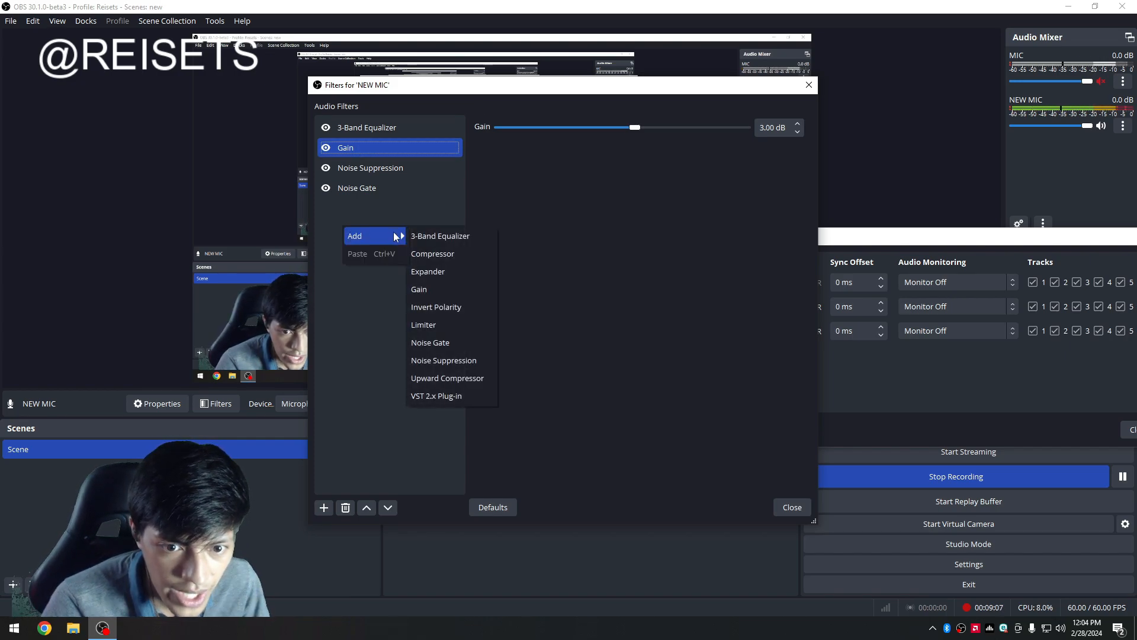
pyautogui.click(483, 318)
pyautogui.click(532, 323)
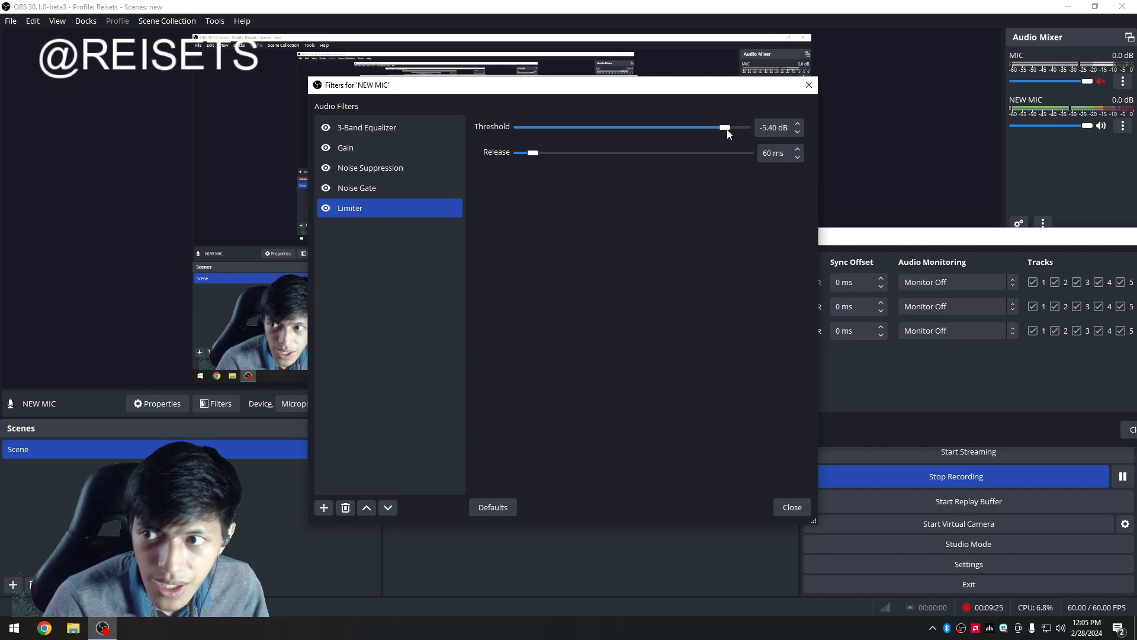
pyautogui.click(913, 365)
pyautogui.click(614, 221)
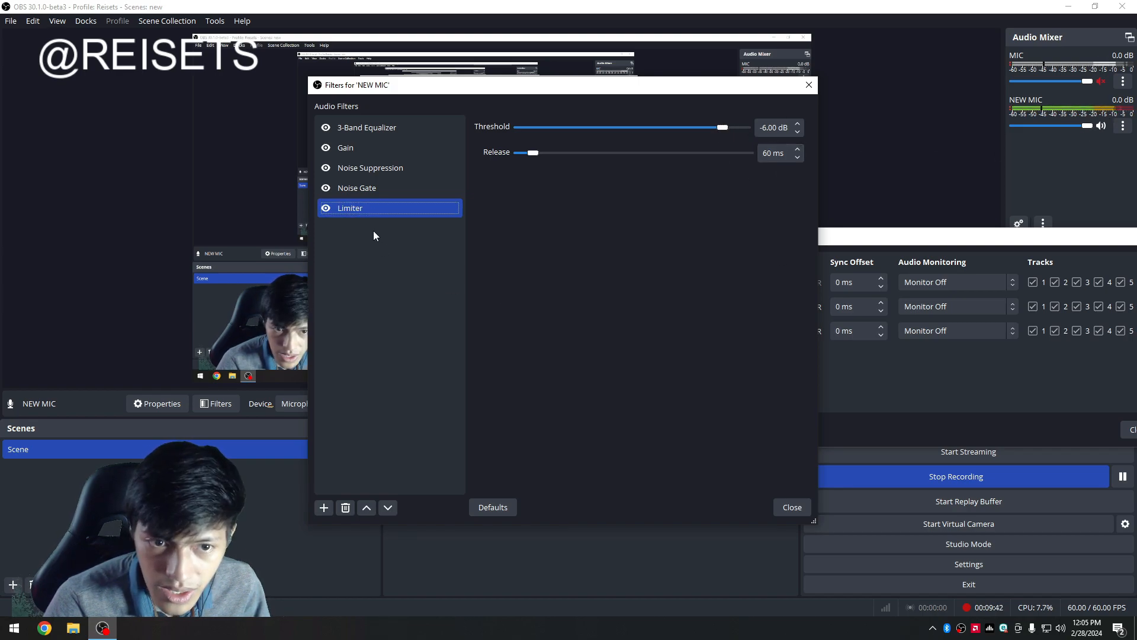
# Disable and re-enable the Limiter filter to compare the sound.
pyautogui.click(368, 214)
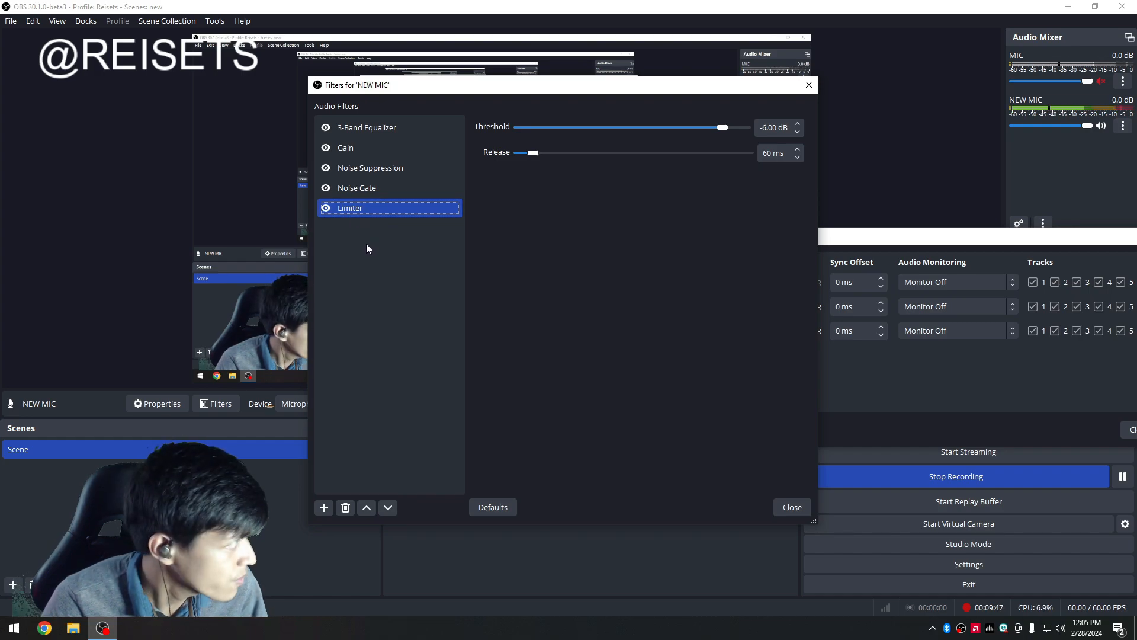
pyautogui.click(325, 211)
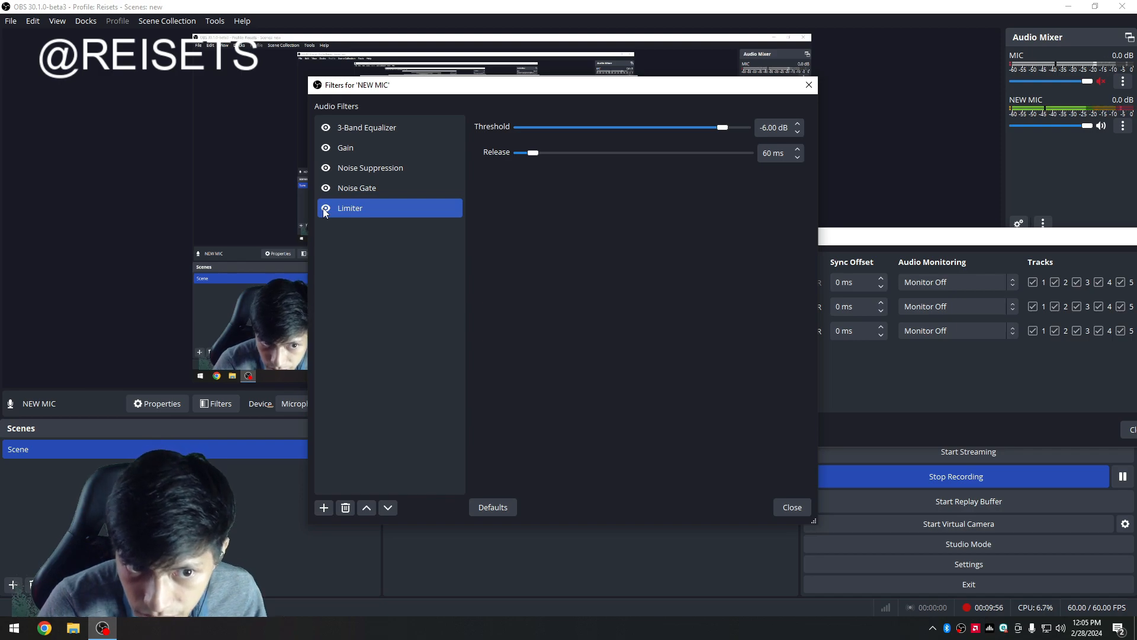
pyautogui.click(325, 209)
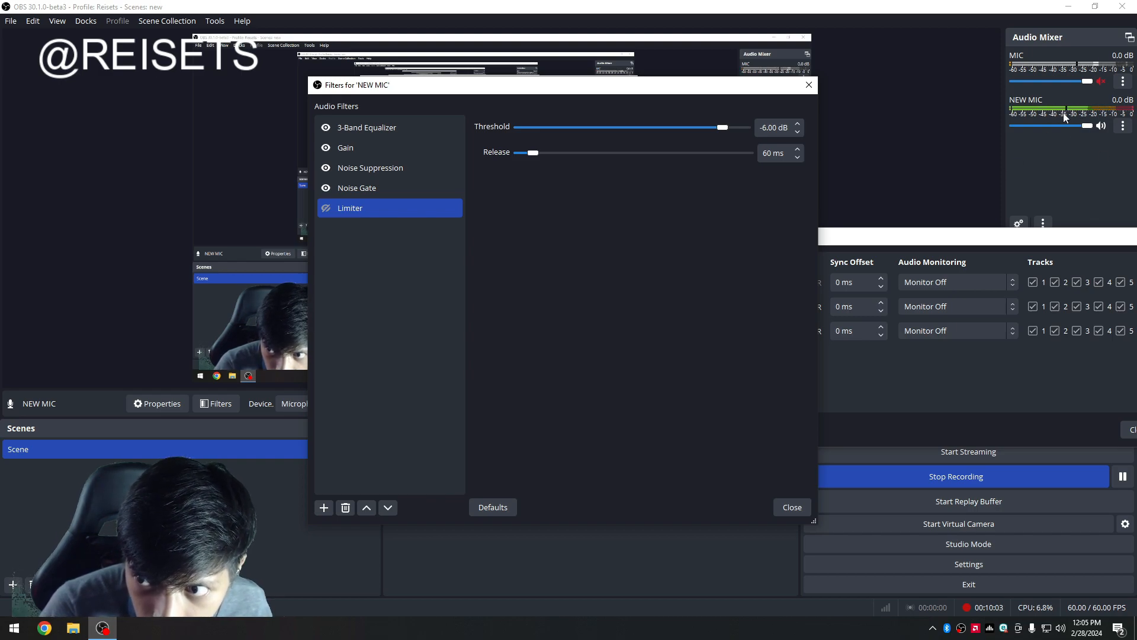
pyautogui.click(458, 259)
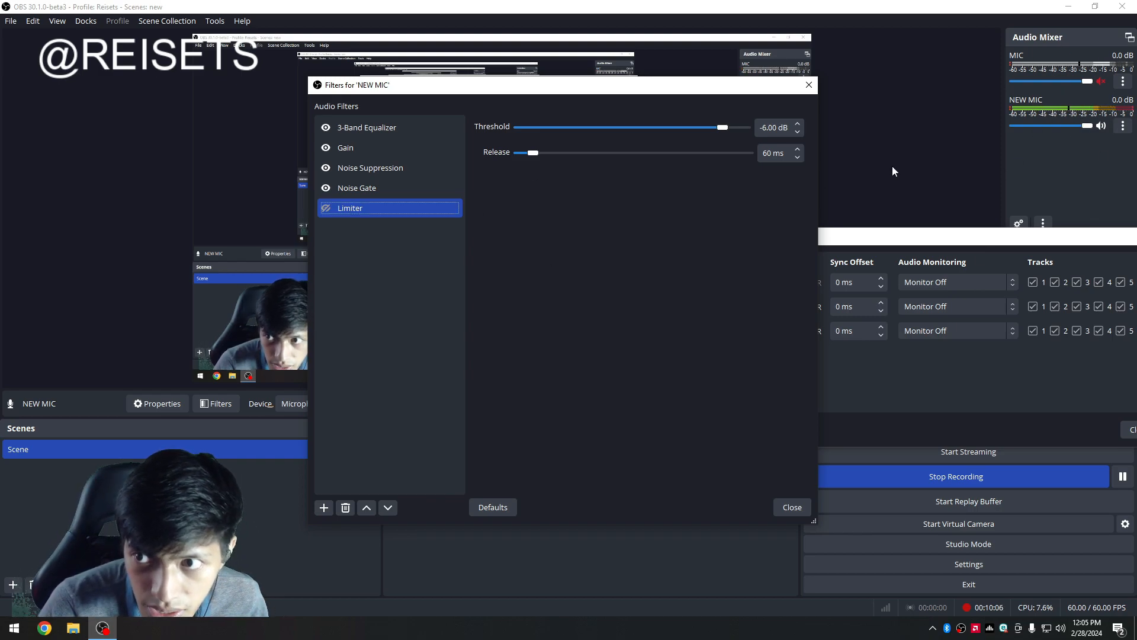
pyautogui.click(326, 209)
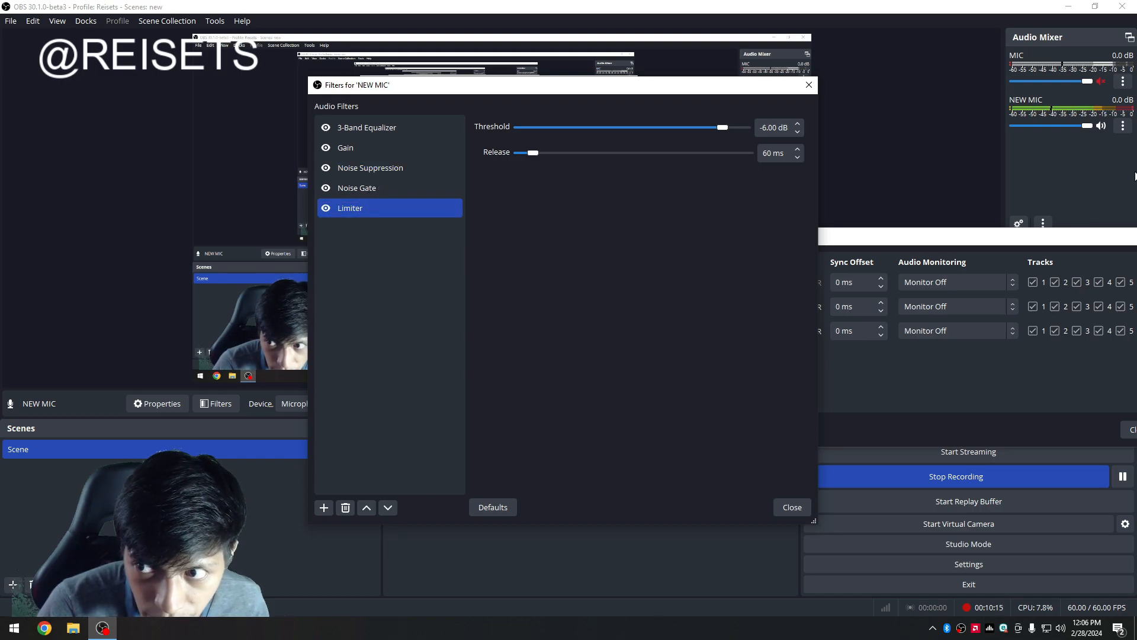
# Review each filter in NEW MIC's filter chain.
pyautogui.click(360, 126)
pyautogui.click(360, 145)
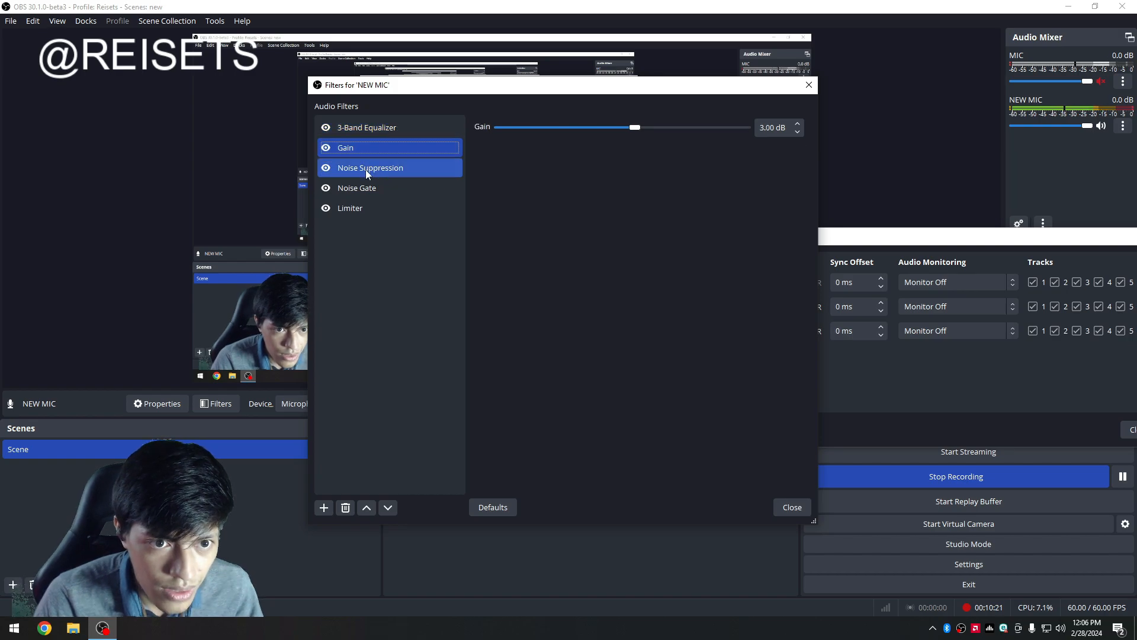
pyautogui.click(365, 170)
pyautogui.click(365, 191)
pyautogui.click(369, 211)
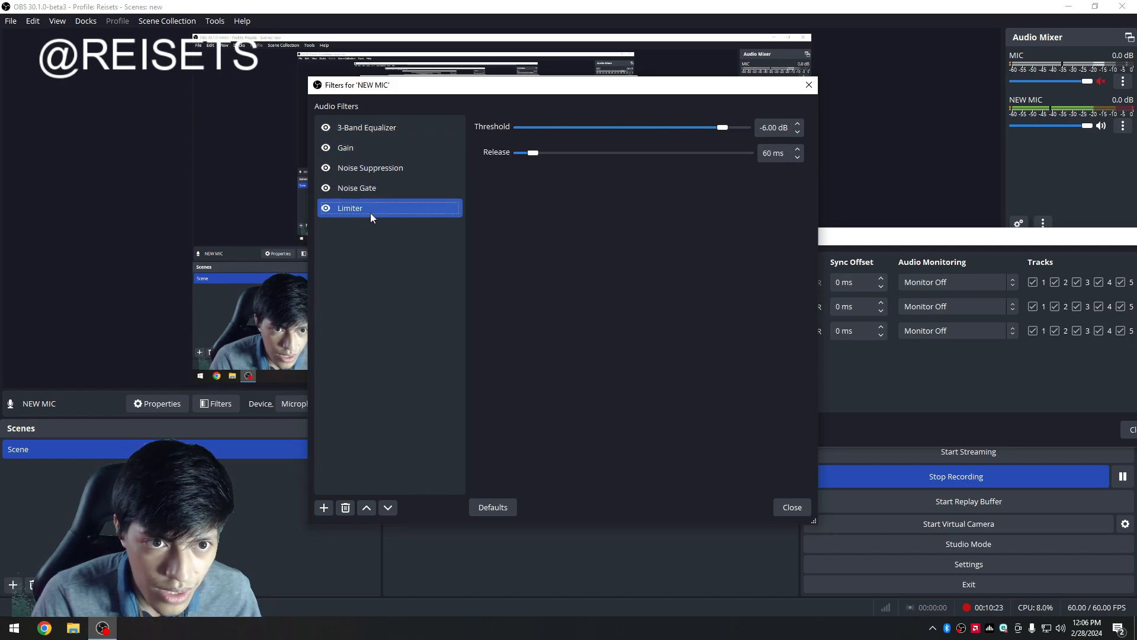
pyautogui.click(382, 168)
pyautogui.click(384, 147)
pyautogui.click(383, 169)
pyautogui.click(385, 187)
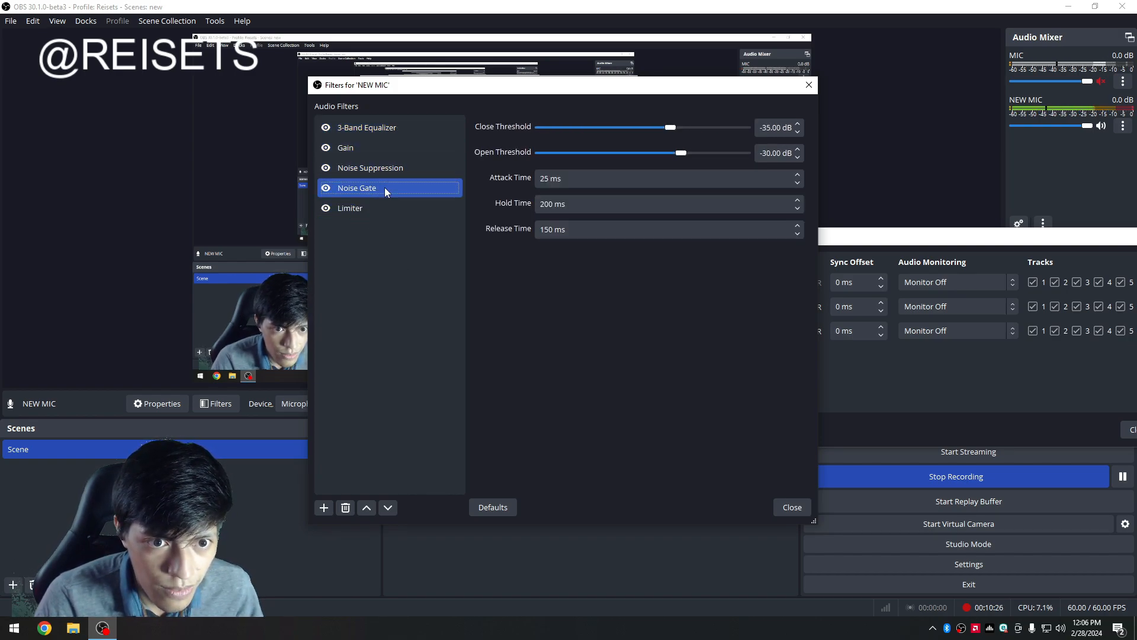
pyautogui.click(383, 207)
# Close the Filters dialog for NEW MIC and the Advanced Audio Properties window.
pyautogui.rightClick(385, 288)
pyautogui.click(345, 264)
pyautogui.rightClick(355, 259)
pyautogui.click(363, 246)
pyautogui.moveTo(468, 93); pyautogui.dragTo(413, 113)
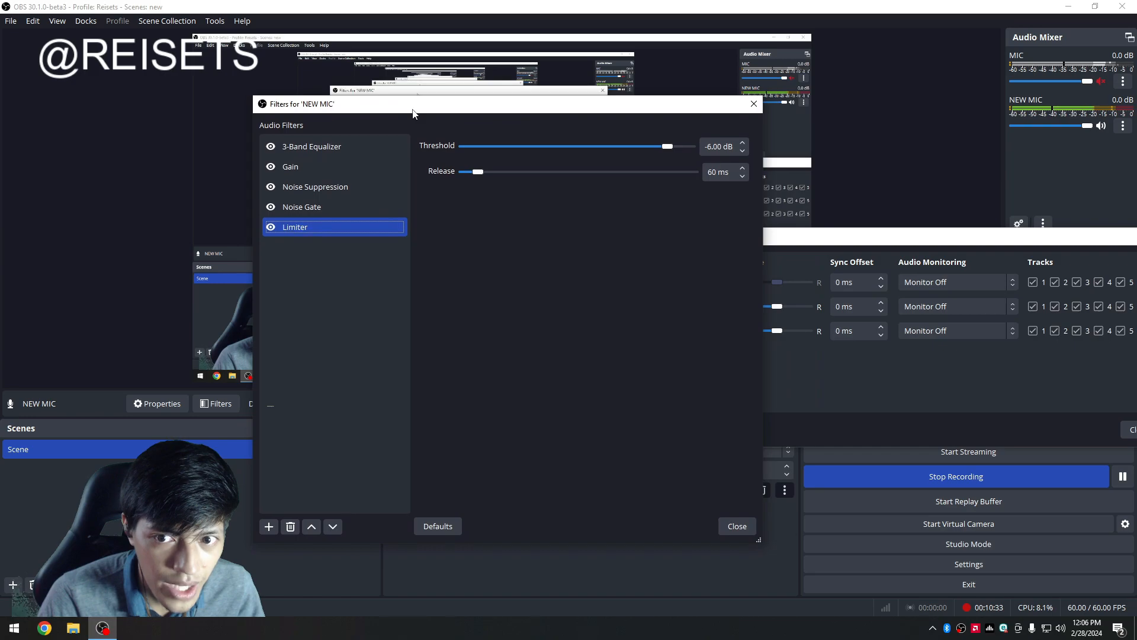
pyautogui.click(738, 527)
pyautogui.moveTo(850, 237); pyautogui.dragTo(391, 237)
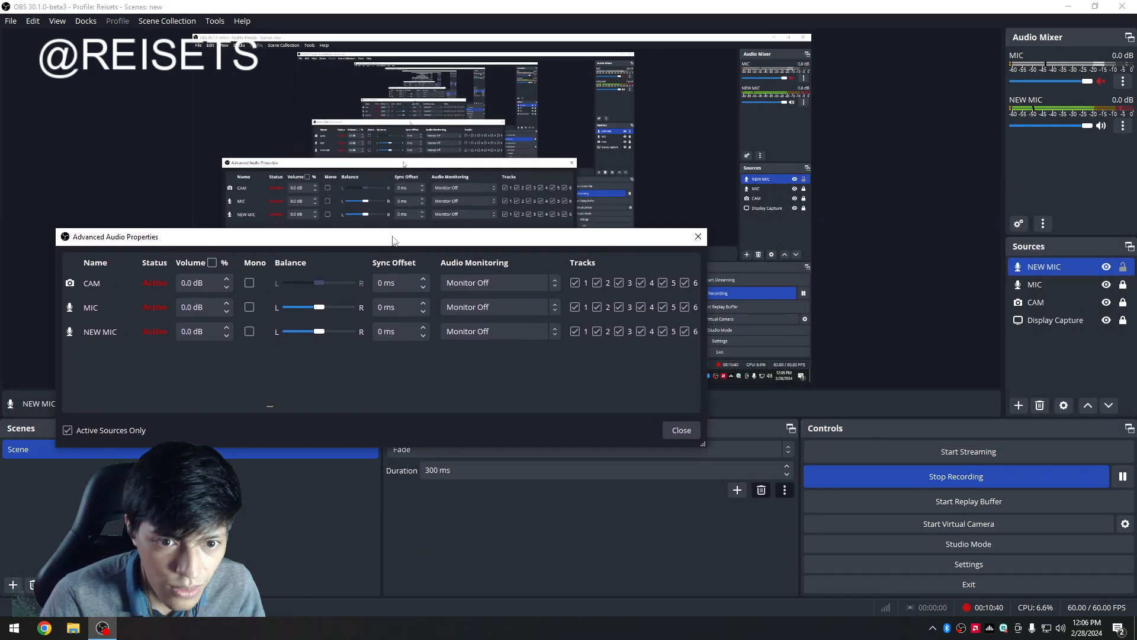
pyautogui.click(691, 434)
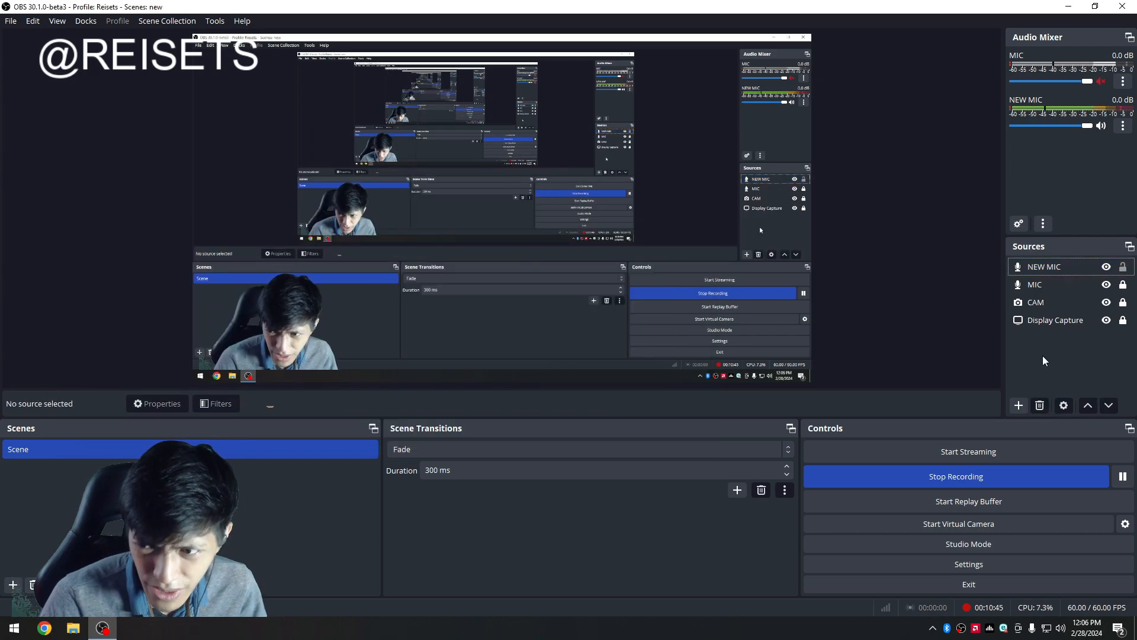
# Widen the Audio Mixer and Sources dock area.
pyautogui.moveTo(1000, 356); pyautogui.dragTo(953, 357)
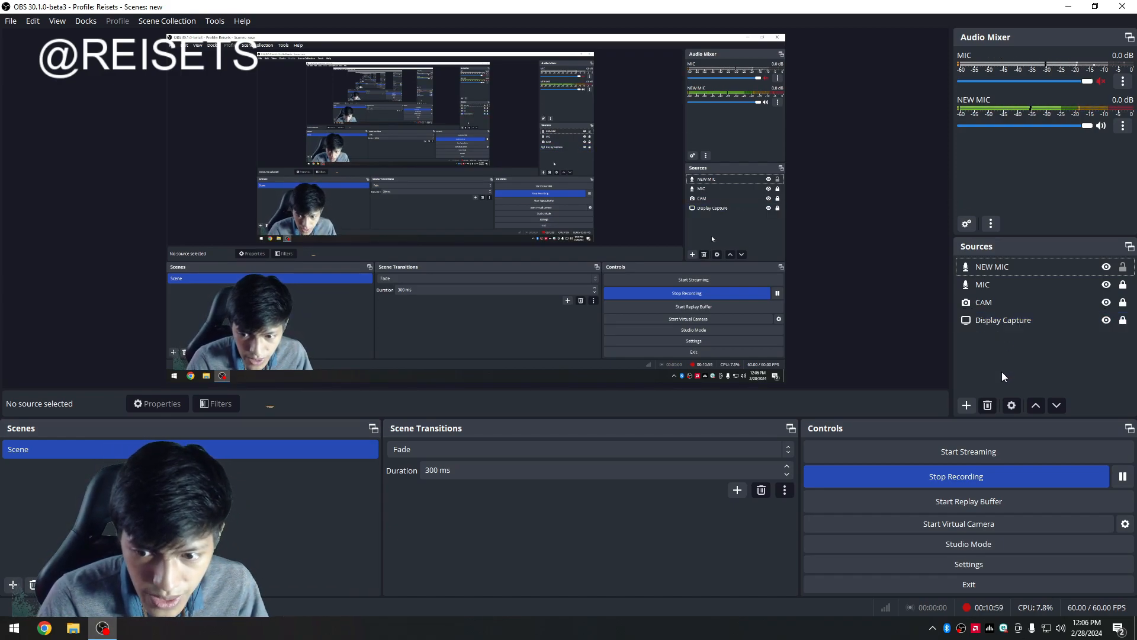
pyautogui.click(873, 361)
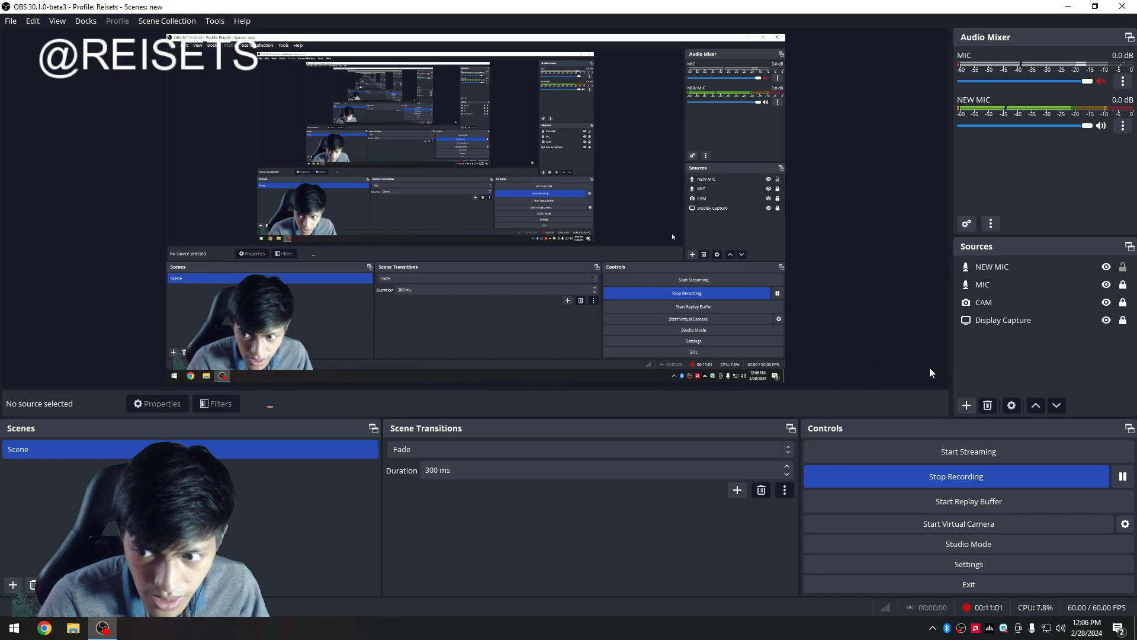